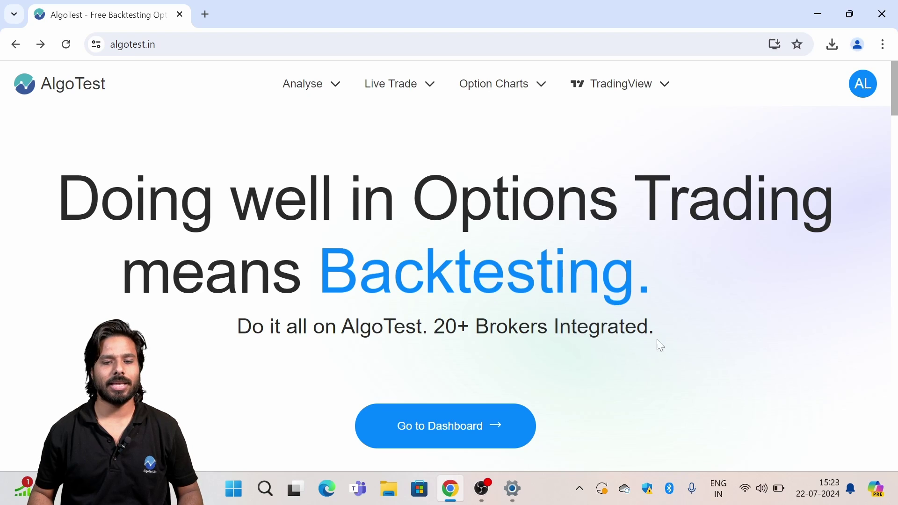
Step: Go to the dashboard and open the saved FIN-NIFTY_LAZYLEG strategy for backtesting
left_click(497, 423)
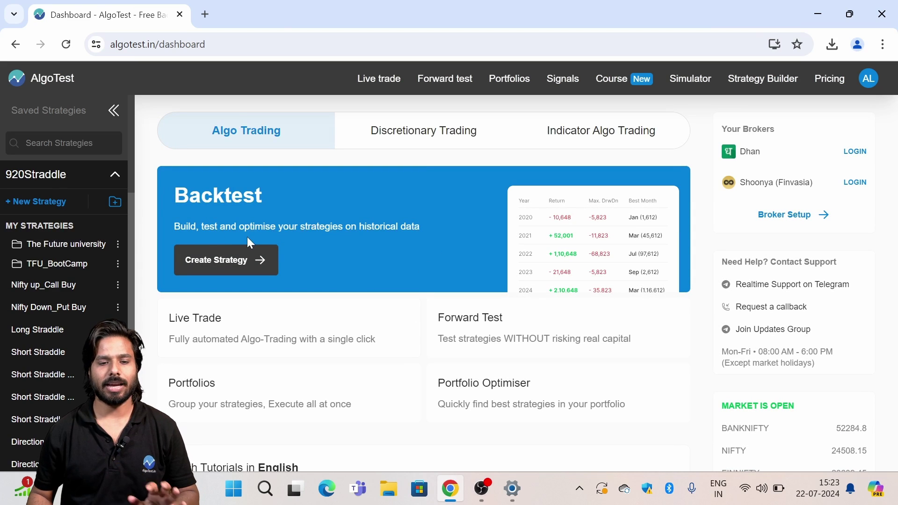
left_click(42, 205)
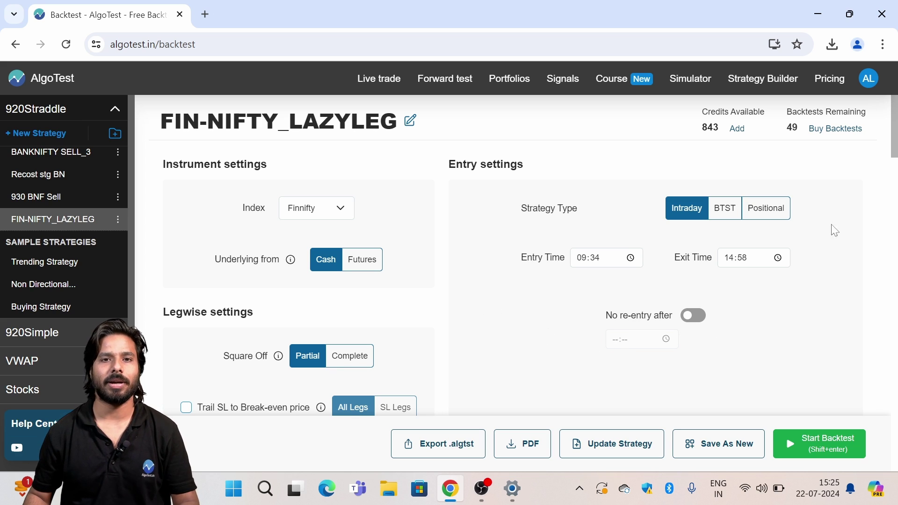
Step: Examine the strategy's instrument, entry and legwise settings, its main legs, and the lazyleg1 and lazyleg2 settings
scroll(608, 201, "down", 2)
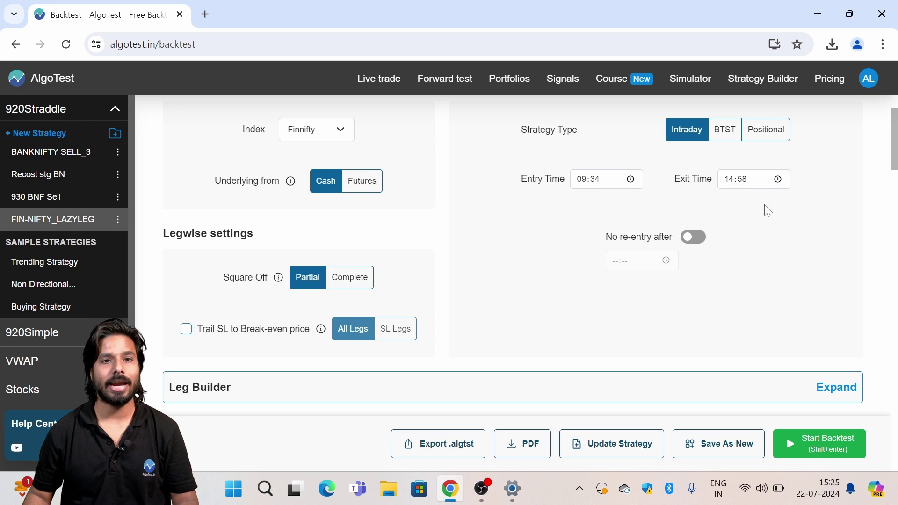
left_click_drag(894, 149, 894, 180)
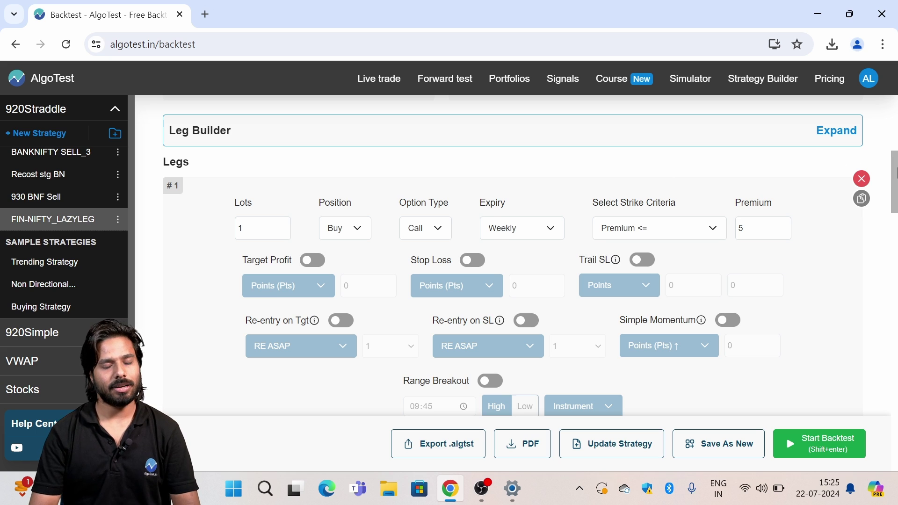
left_click_drag(895, 174, 885, 279)
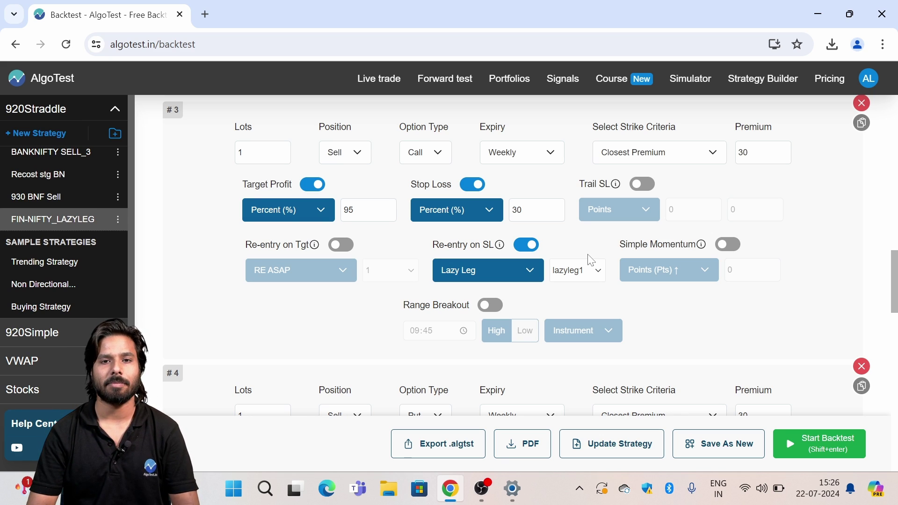
left_click_drag(894, 277, 894, 270)
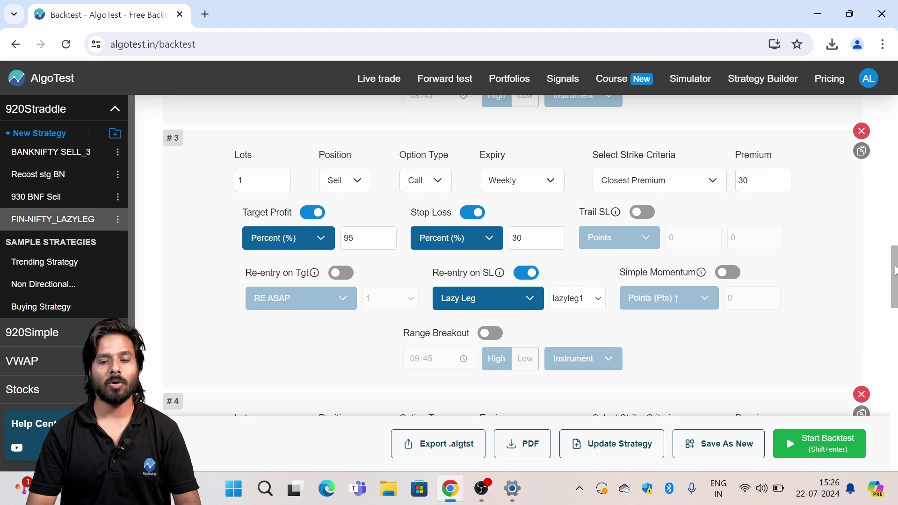
scroll(421, 220, "up", 15)
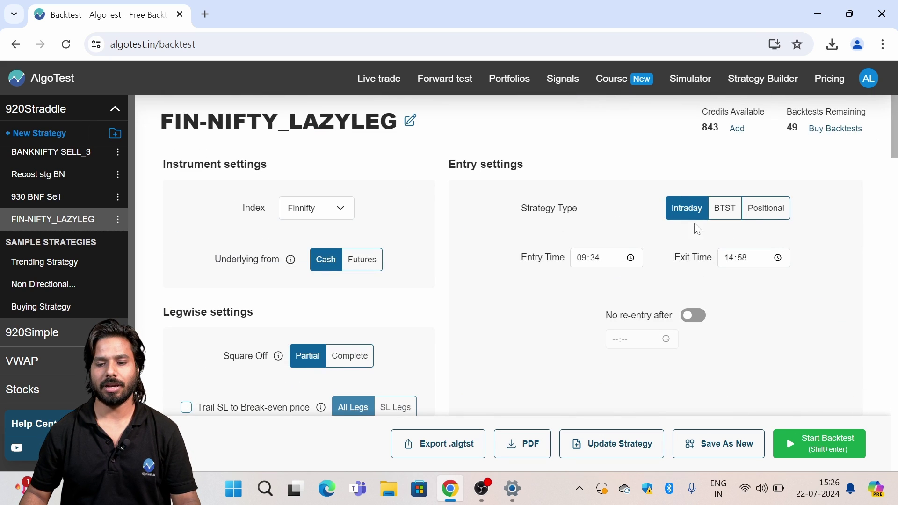
left_click_drag(889, 139, 892, 347)
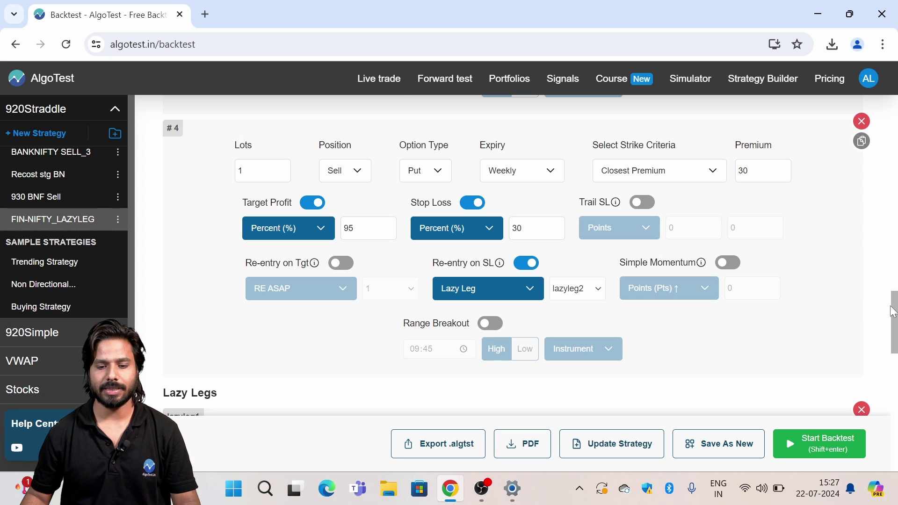
scroll(830, 261, "down", 5)
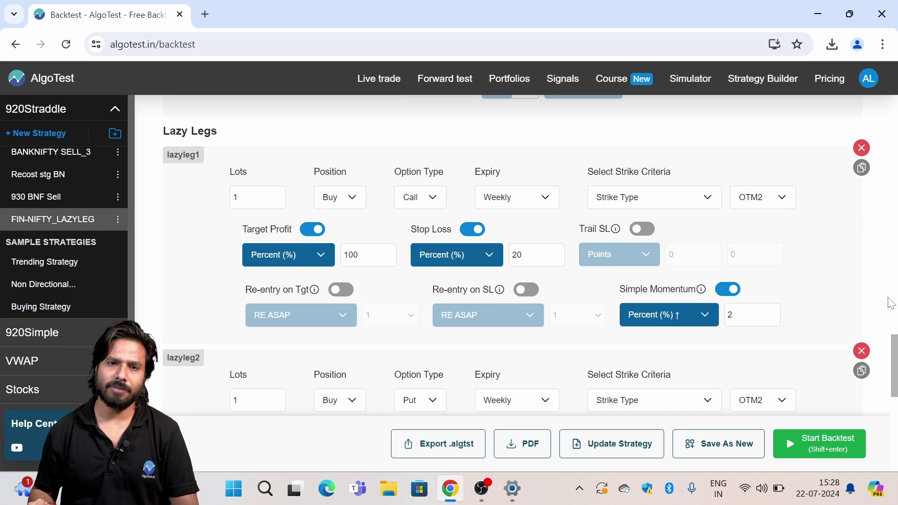
scroll(891, 350, "down", 4)
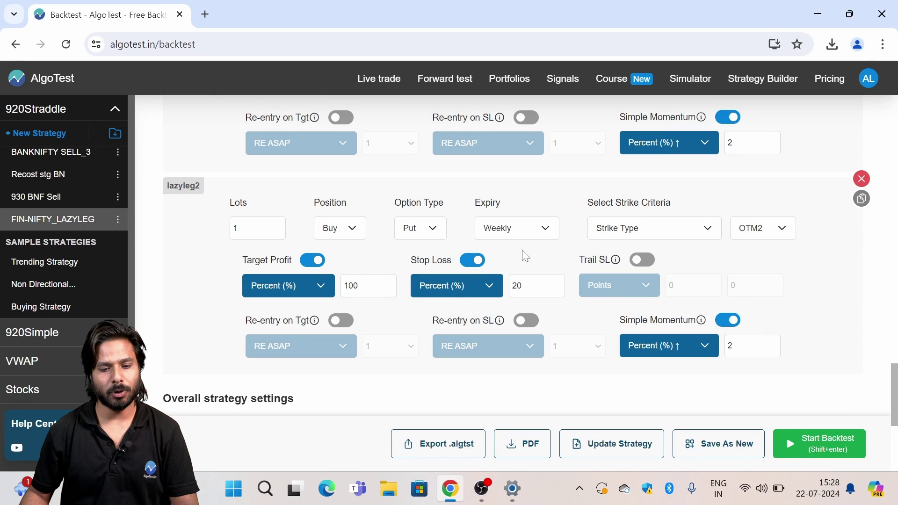
scroll(894, 393, "down", 1)
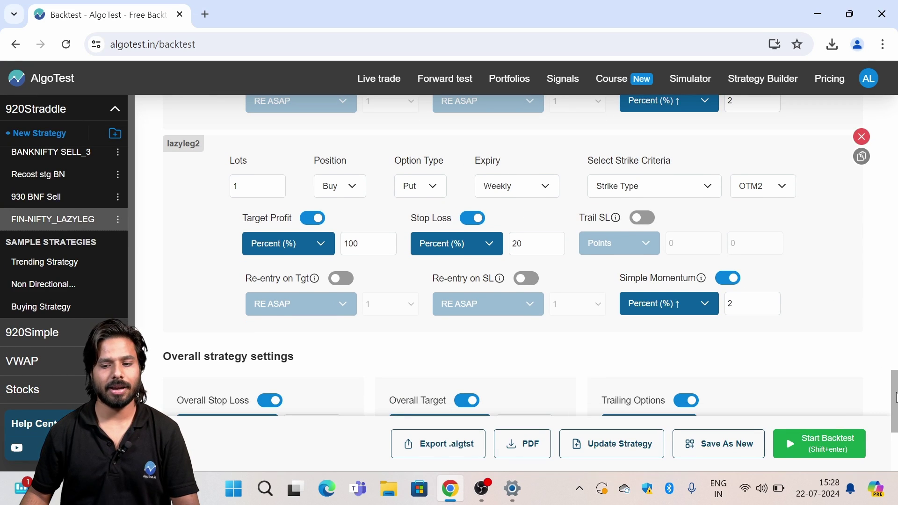
left_click_drag(894, 397, 894, 381)
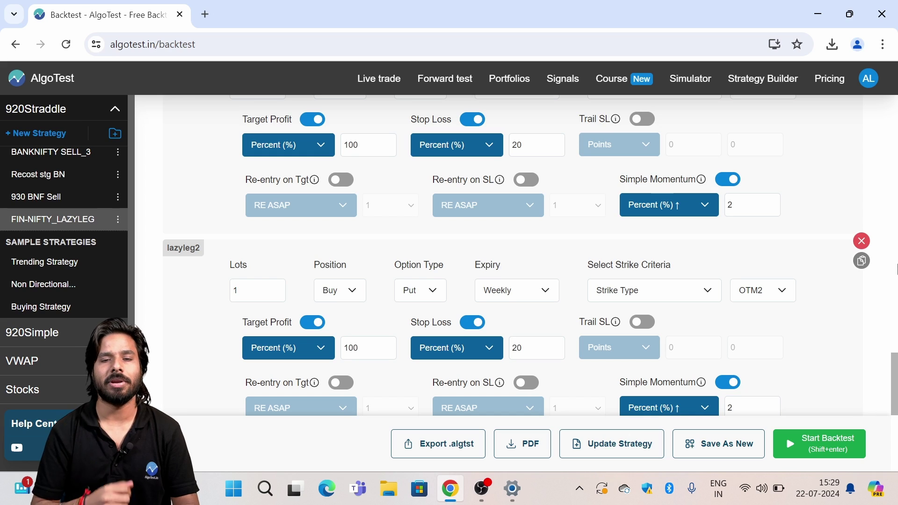
scroll(892, 387, "up", 3)
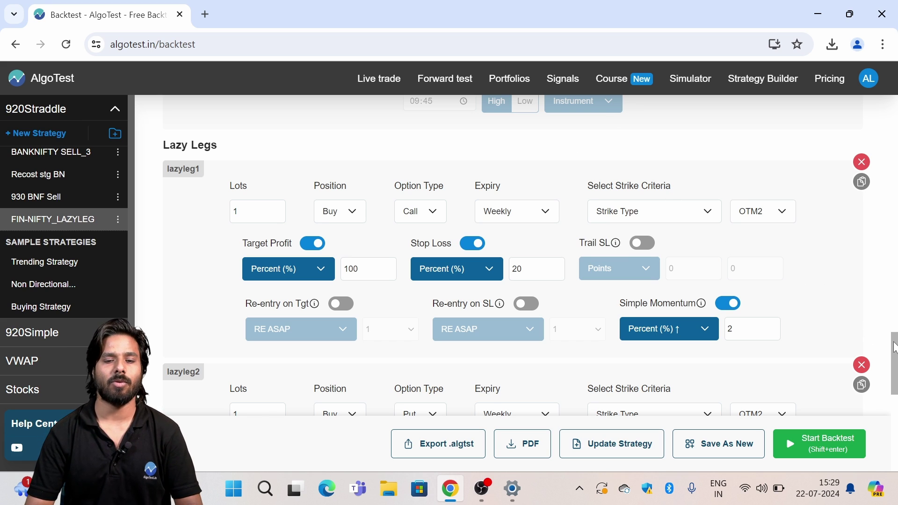
Step: Review the overall stop loss, overall target and Lock and Trail settings, and recheck the sell legs they apply to
left_click_drag(895, 349, 893, 407)
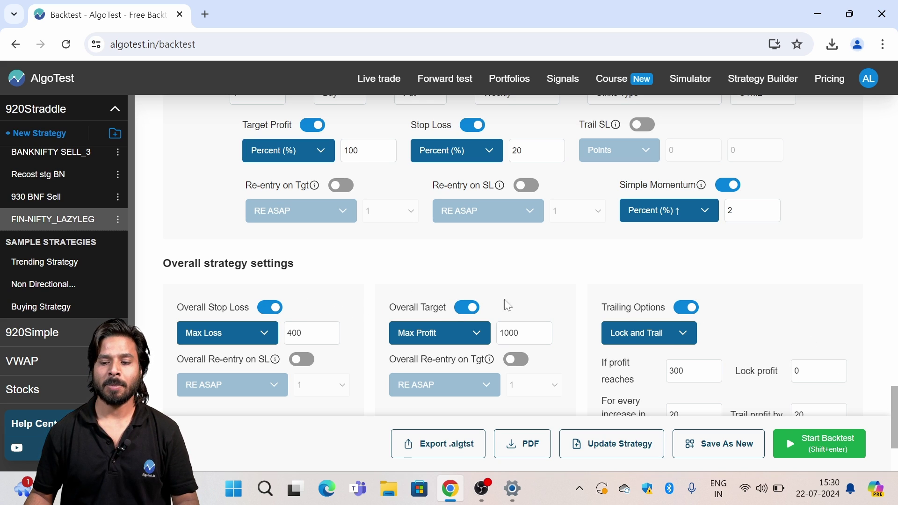
scroll(894, 403, "down", 2)
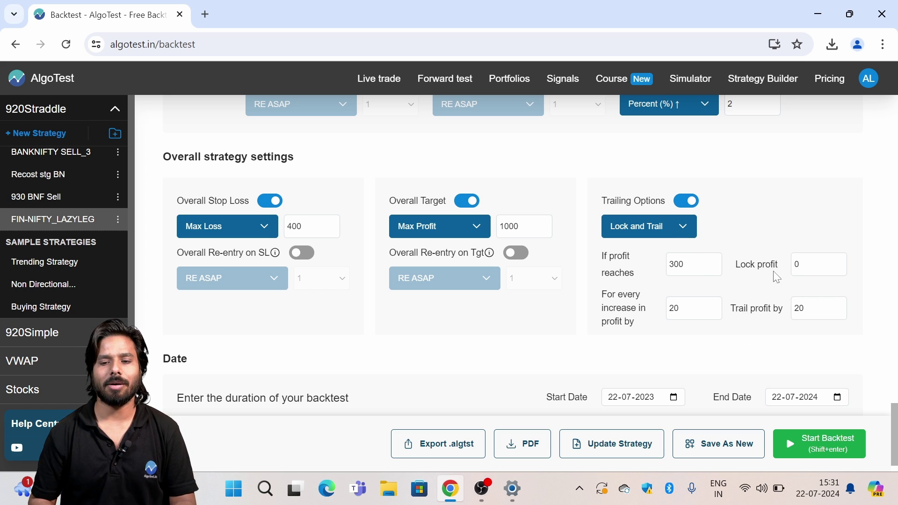
left_click(804, 264)
left_click(778, 225)
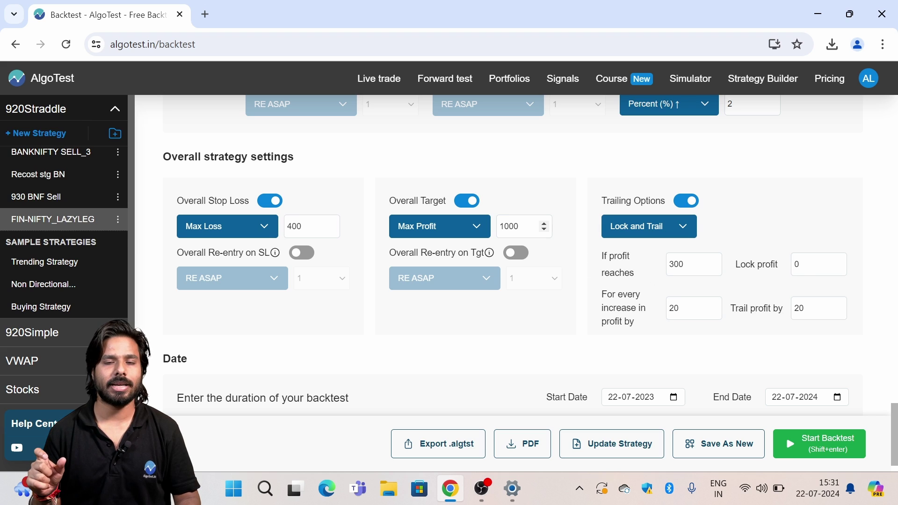
scroll(556, 227, "up", 10)
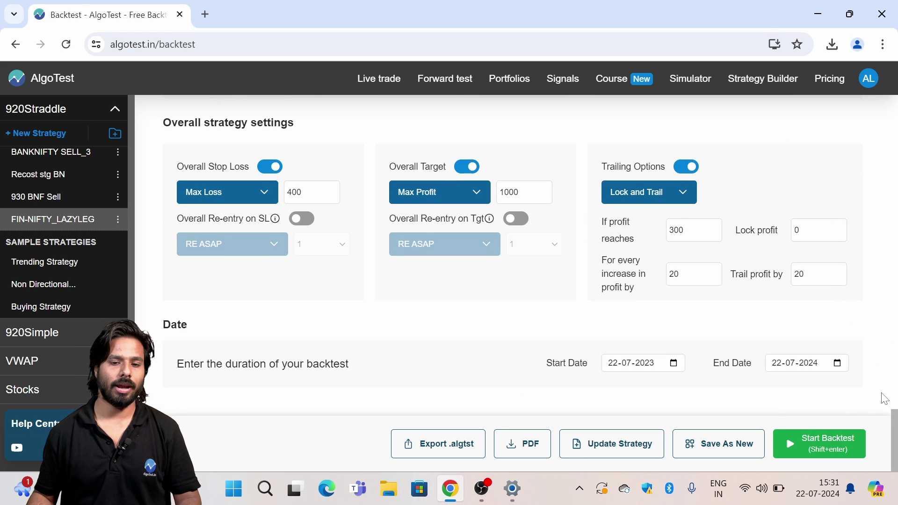
scroll(889, 368, "up", 5)
scroll(889, 368, "up", 8)
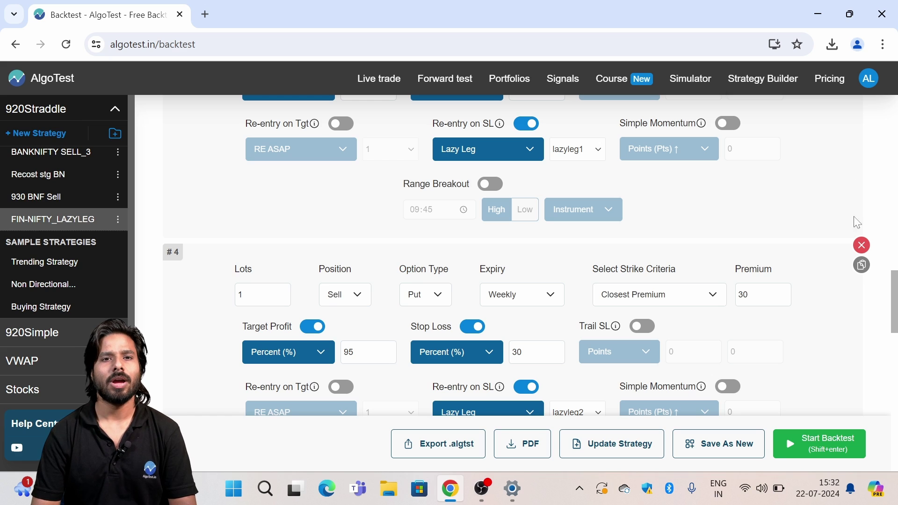
Step: Set the backtest start date to 01-05-2023 and run the backtest
left_click_drag(891, 290, 893, 400)
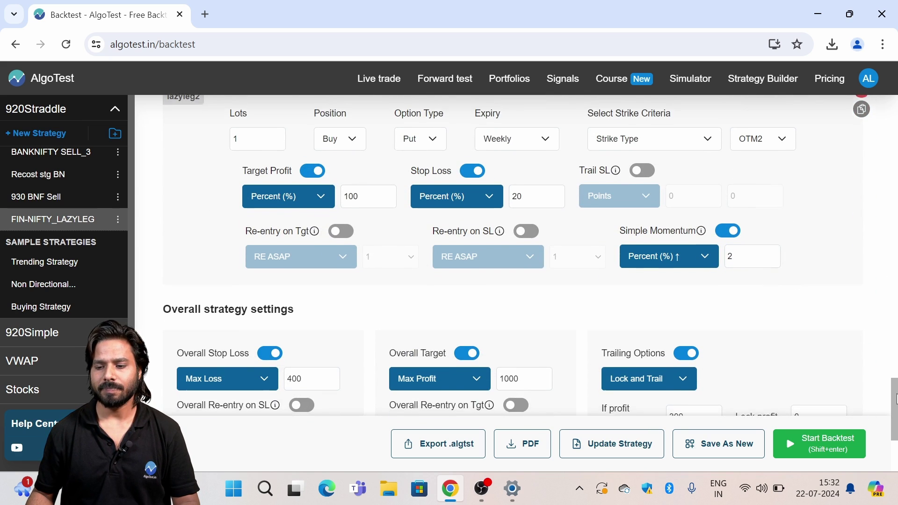
scroll(837, 377, "down", 4)
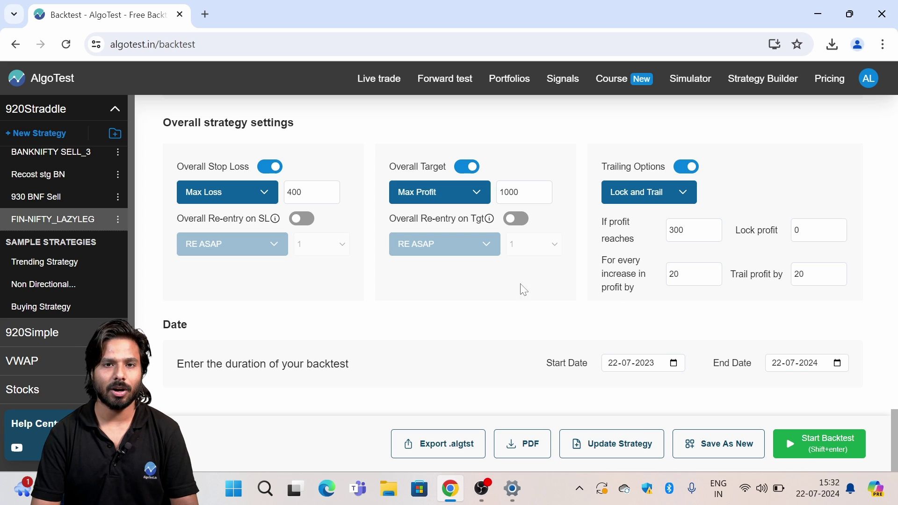
left_click(676, 364)
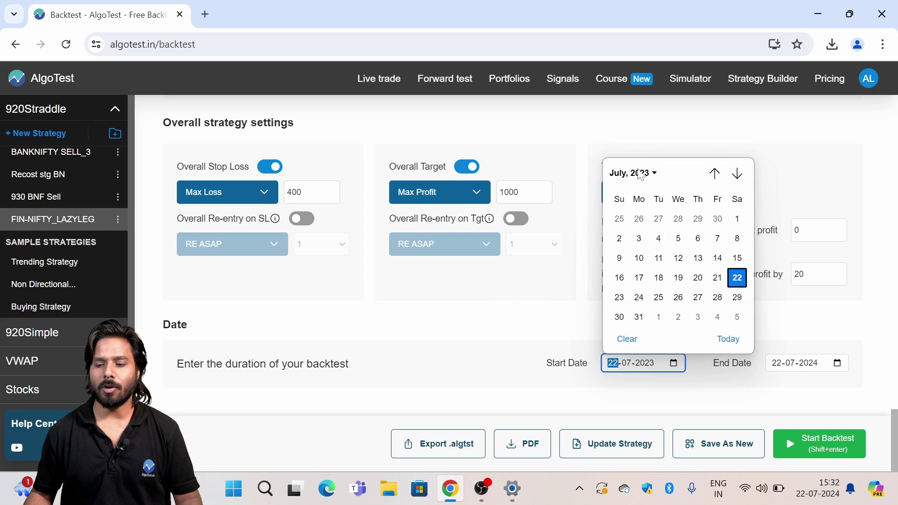
left_click(638, 173)
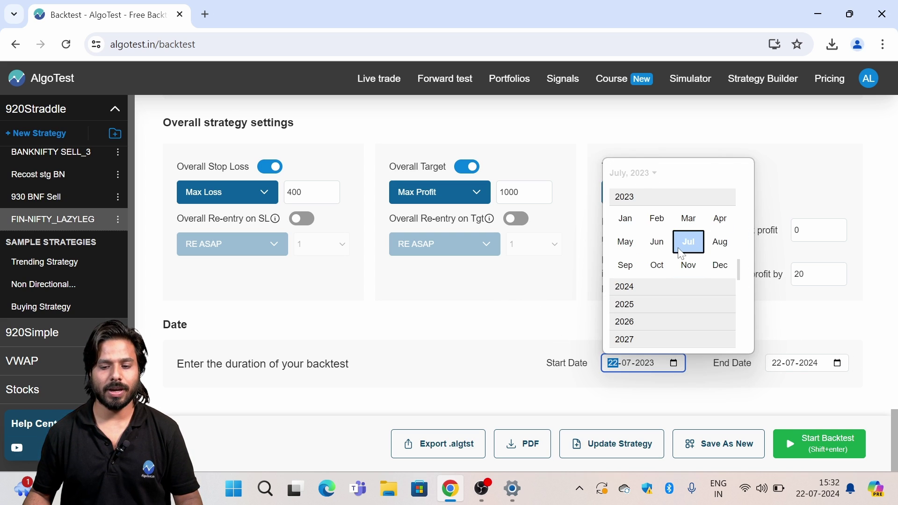
left_click(626, 242)
left_click(640, 220)
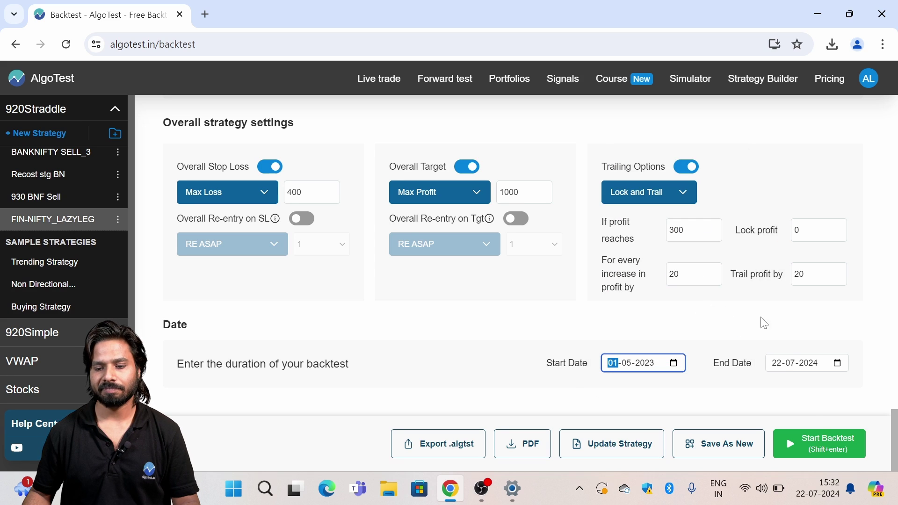
left_click(813, 445)
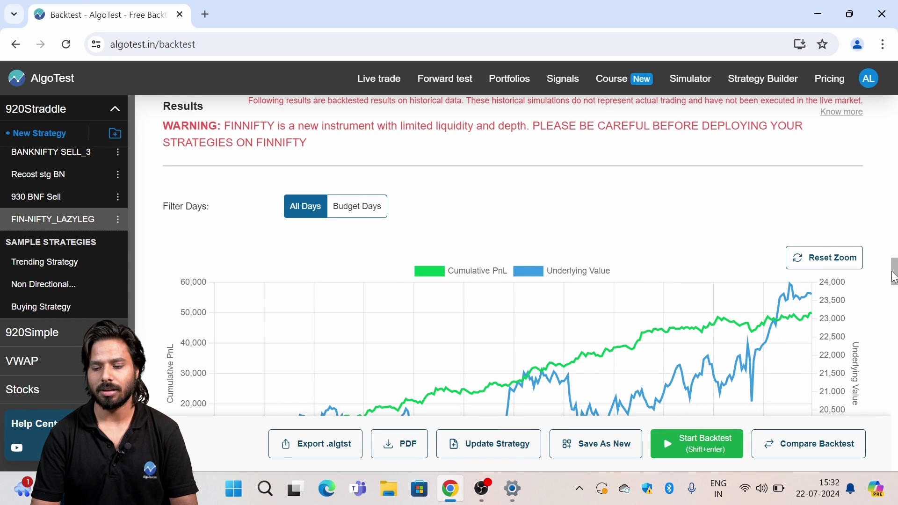
Step: Calculate the margin estimate for the backtest results and highlight the resulting amount
left_click_drag(893, 276, 893, 322)
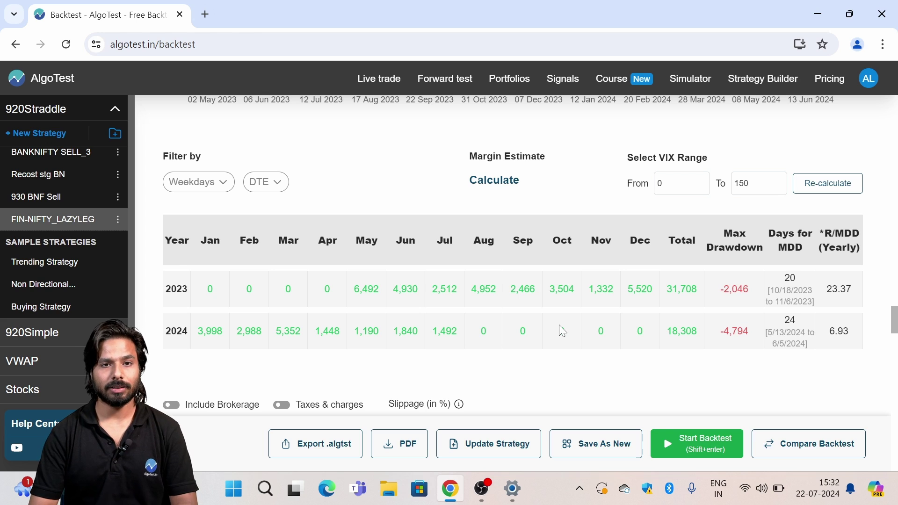
left_click(487, 185)
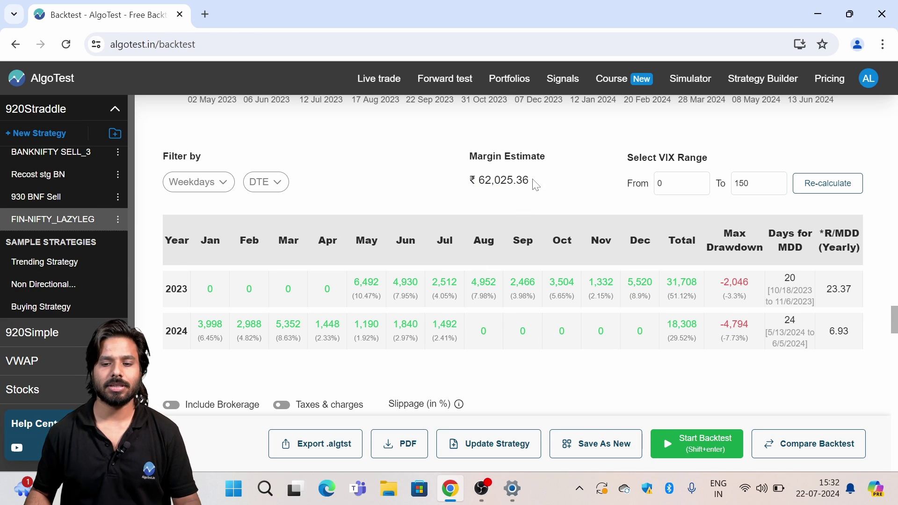
left_click_drag(537, 183, 475, 181)
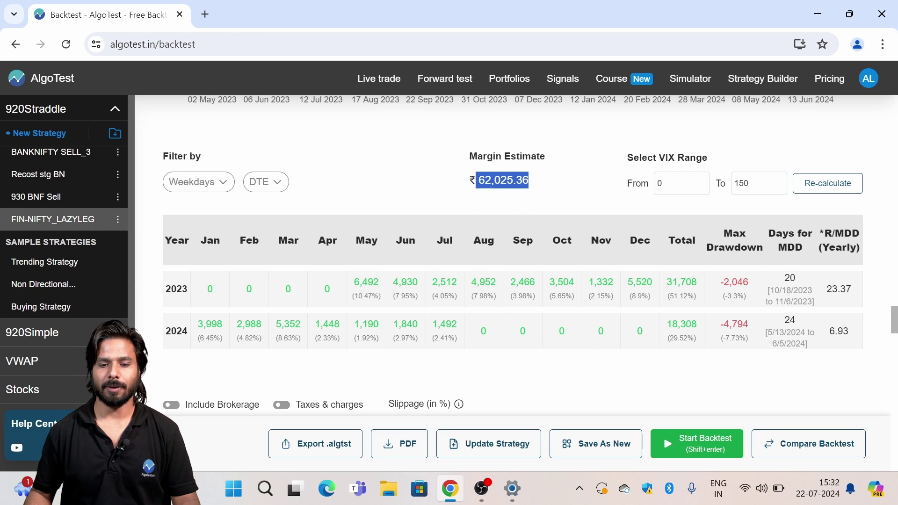
left_click(392, 186)
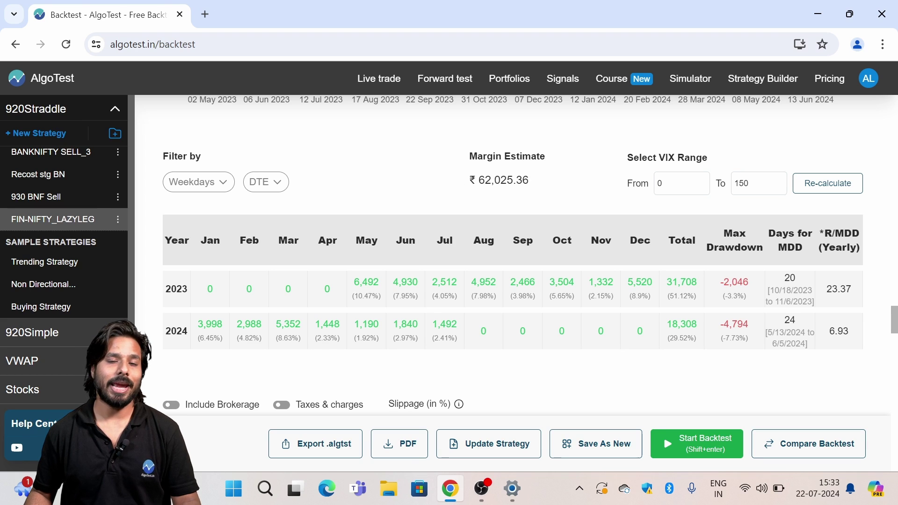
left_click_drag(537, 182, 475, 181)
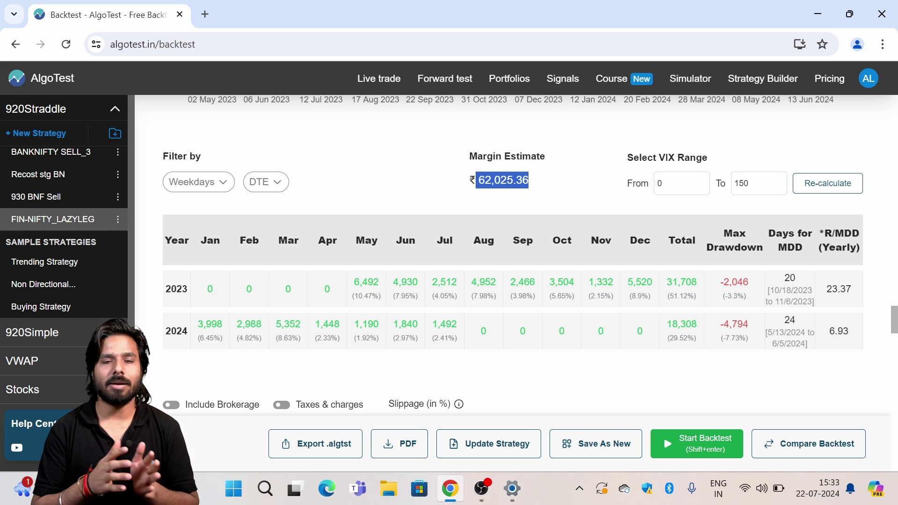
left_click_drag(536, 181, 455, 185)
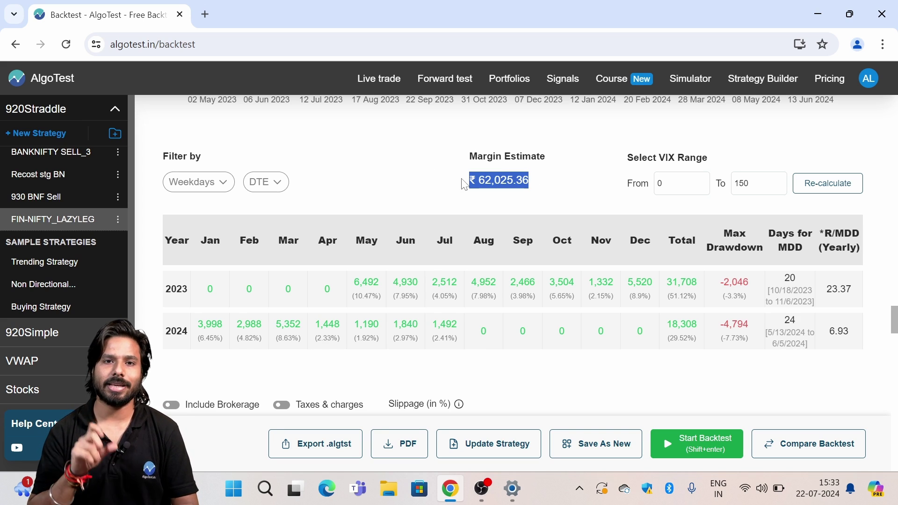
left_click(572, 169)
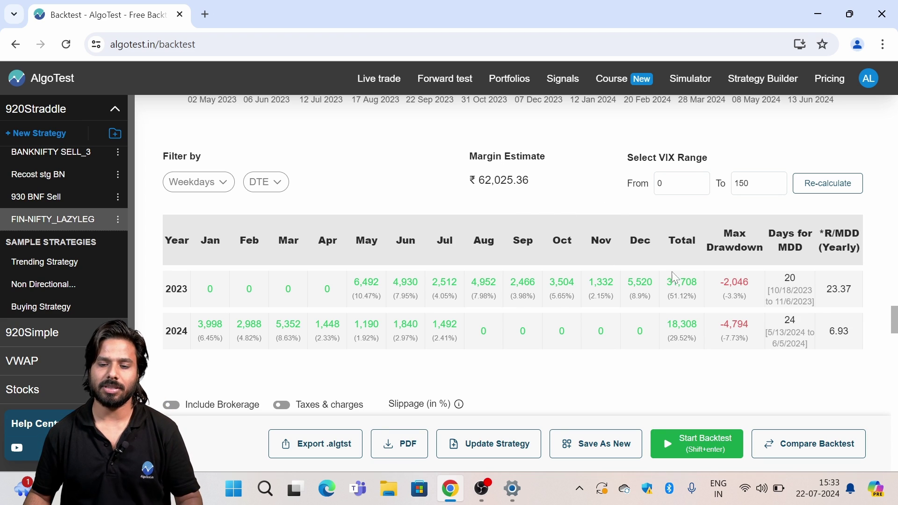
Step: Review the monthly returns for 2023 and 2024, and include taxes and charges in the backtest results
left_click_drag(897, 309, 896, 310)
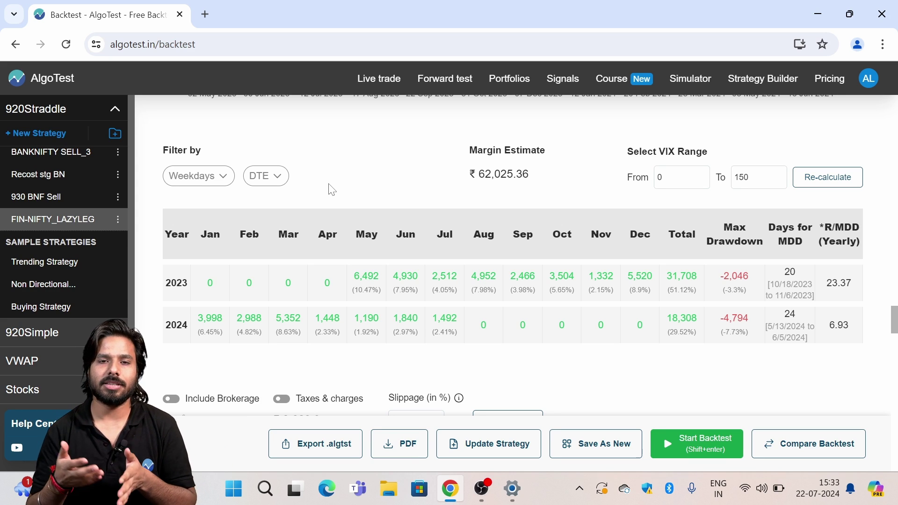
left_click_drag(895, 313, 894, 321)
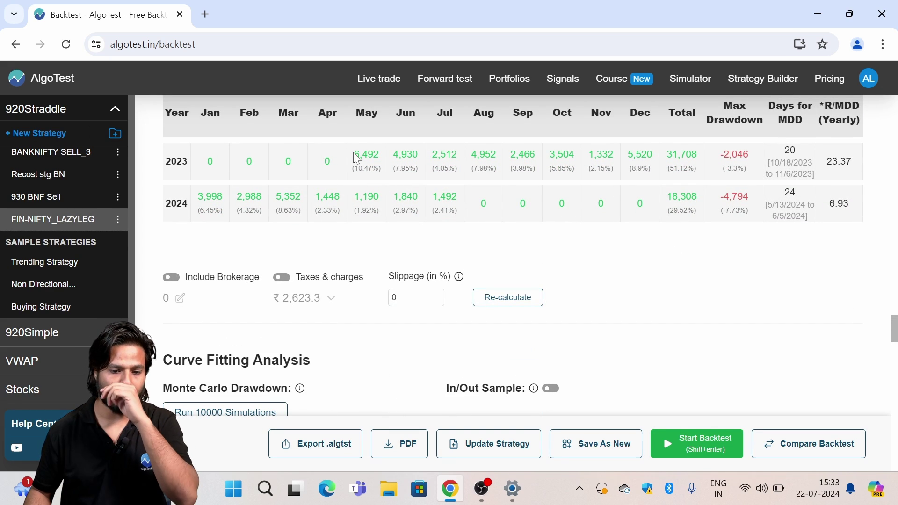
left_click_drag(356, 158, 449, 210)
left_click(532, 232)
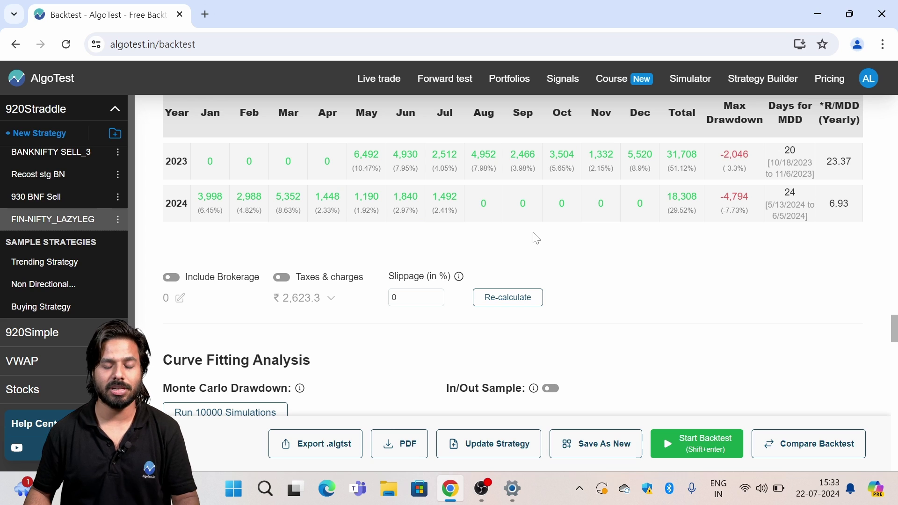
left_click(283, 279)
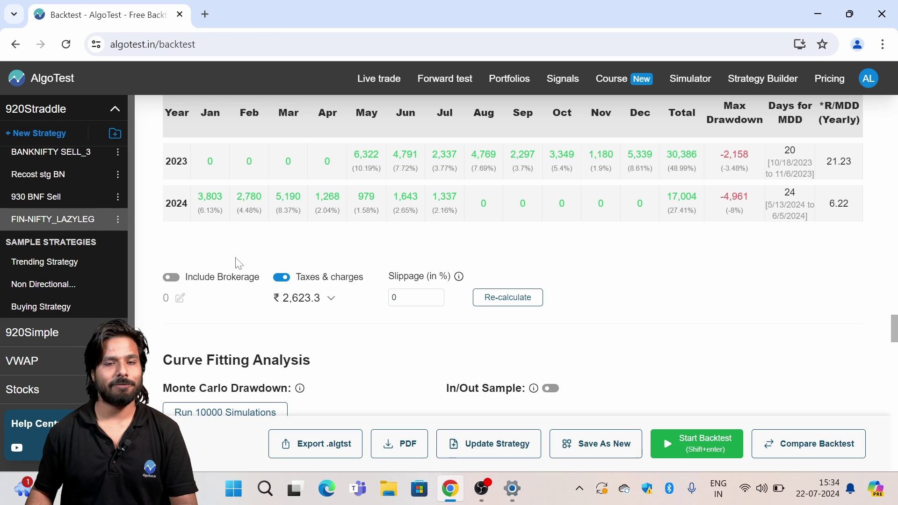
Step: Include brokerage in the backtest results at a rate of ₹20 per order
left_click(171, 277)
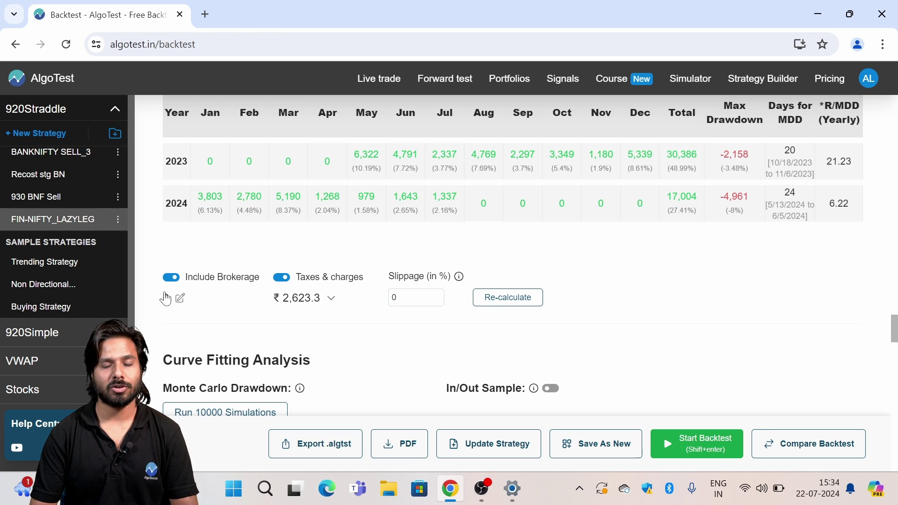
left_click(180, 298)
left_click(206, 349)
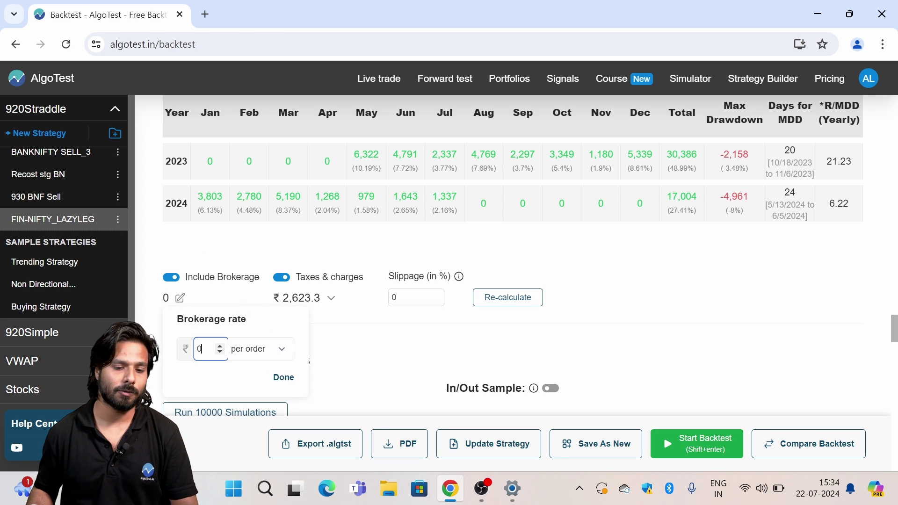
key("BackSpace")
type("2")
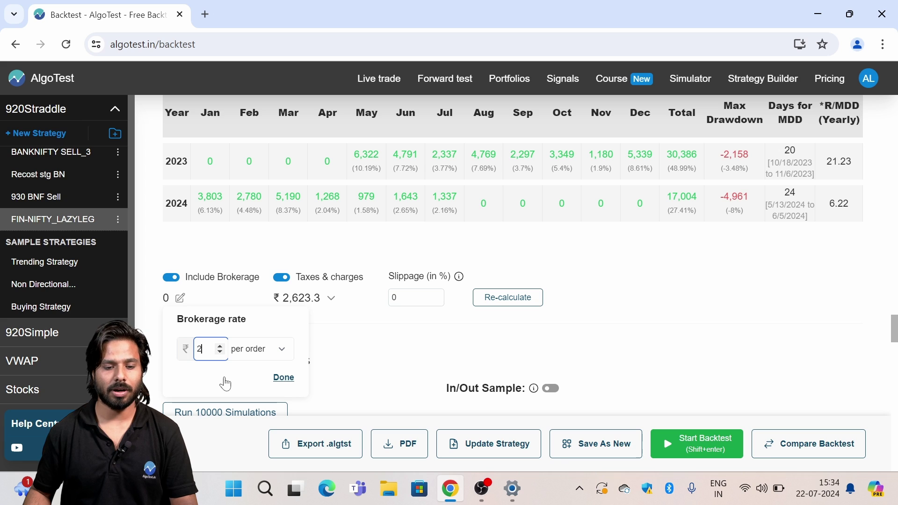
type("0")
left_click(283, 377)
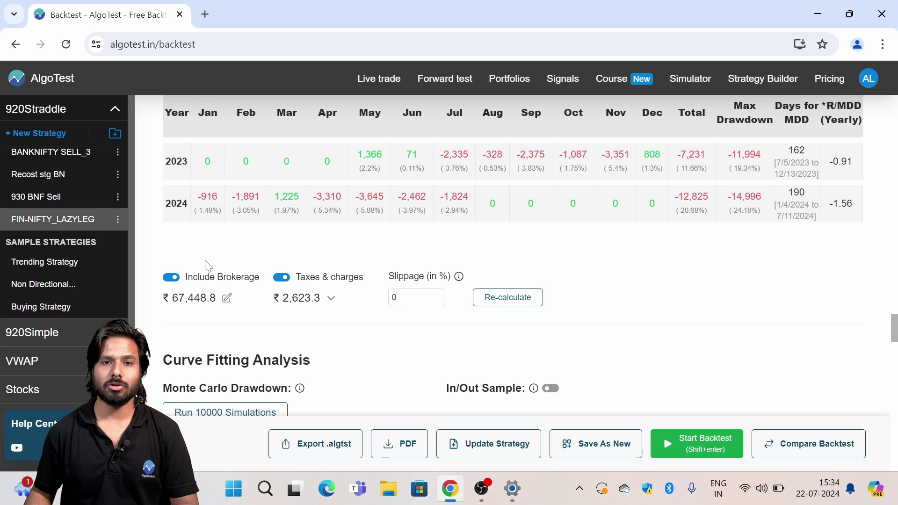
Step: Set the brokerage rate to ₹4 per order and compare the returns with brokerage excluded and included
left_click(227, 298)
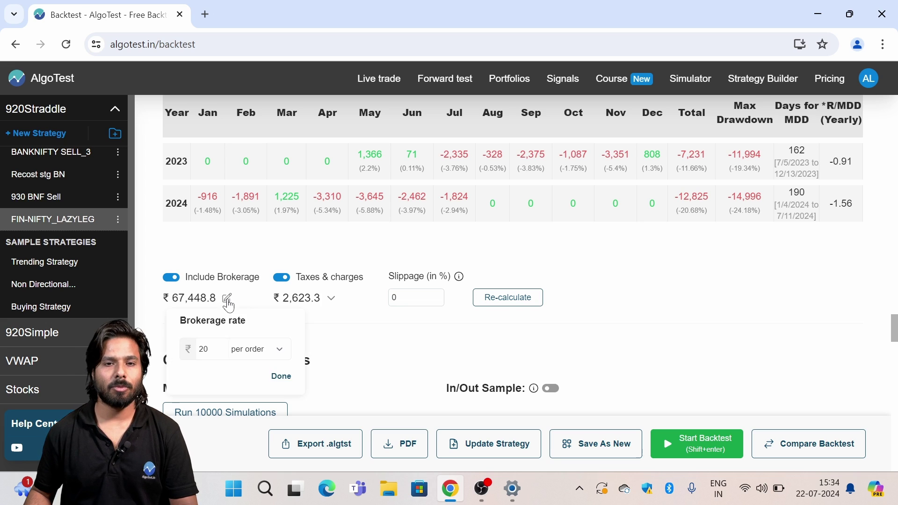
left_click(207, 348)
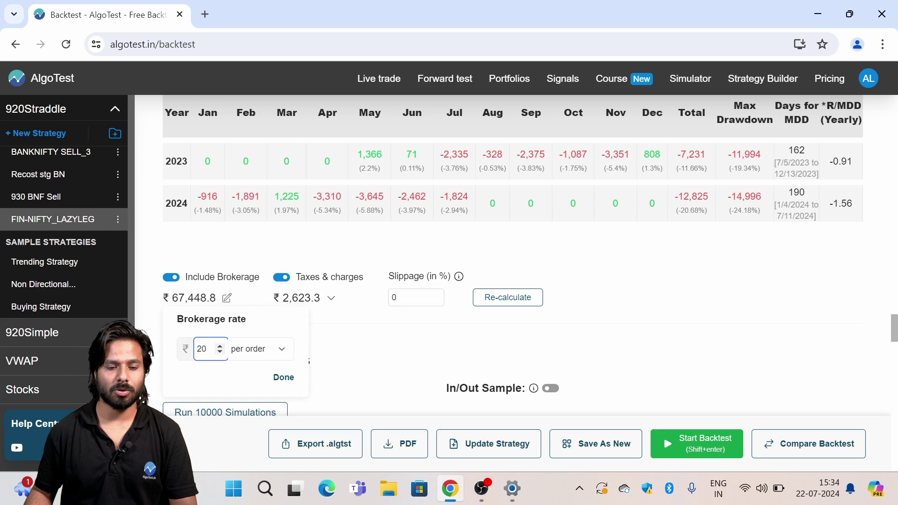
key("BackSpace")
key("BackSpace")
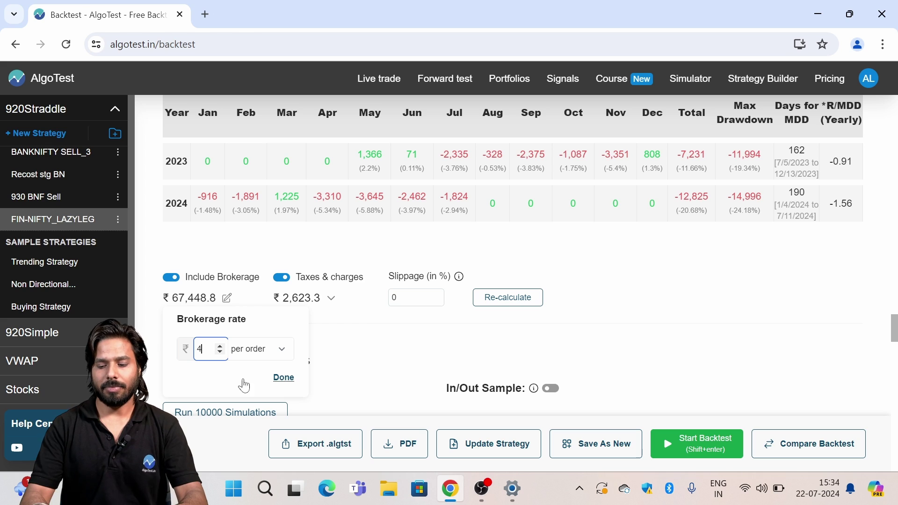
left_click(284, 377)
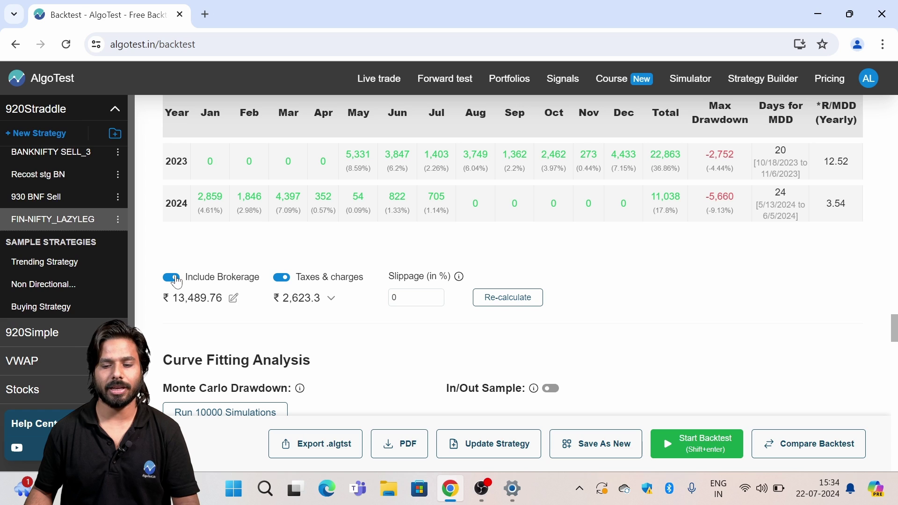
left_click(172, 277)
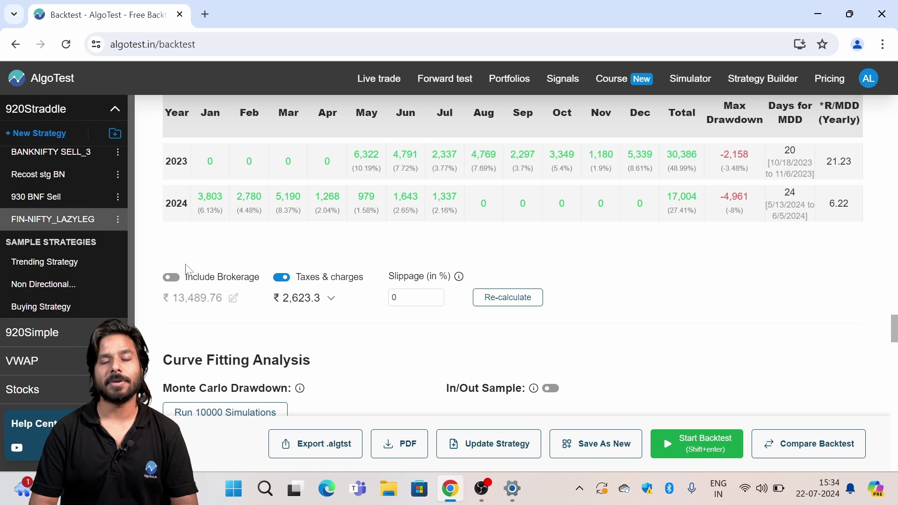
left_click(171, 277)
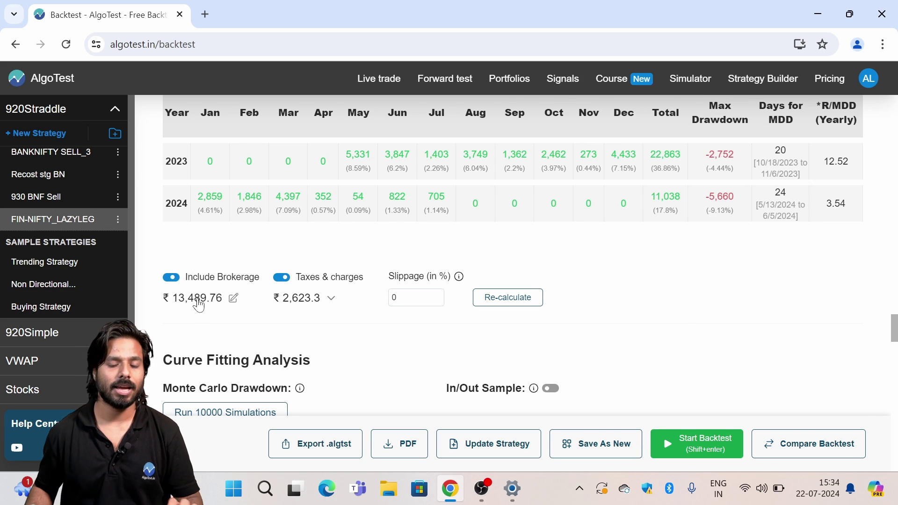
Step: Set the brokerage rate to ₹20 per order, review the yearly returns, and exclude brokerage from the results
left_click(233, 298)
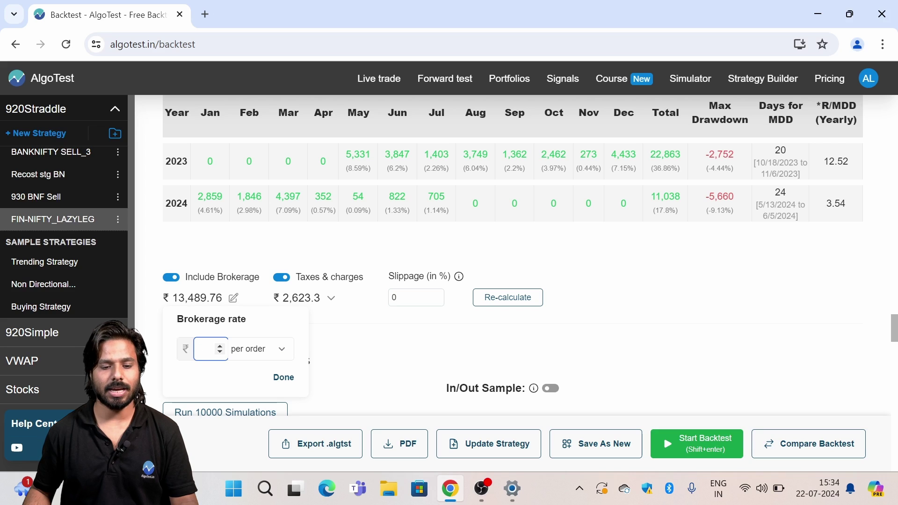
type("20")
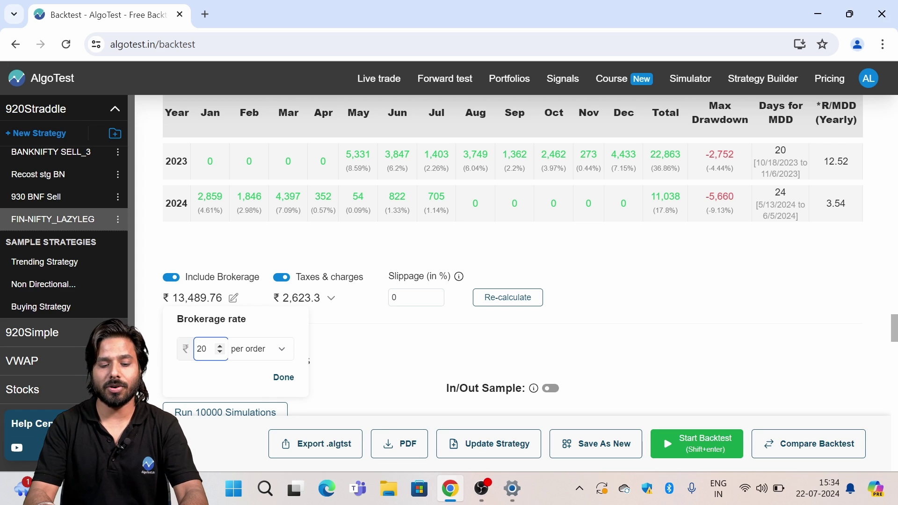
left_click(283, 376)
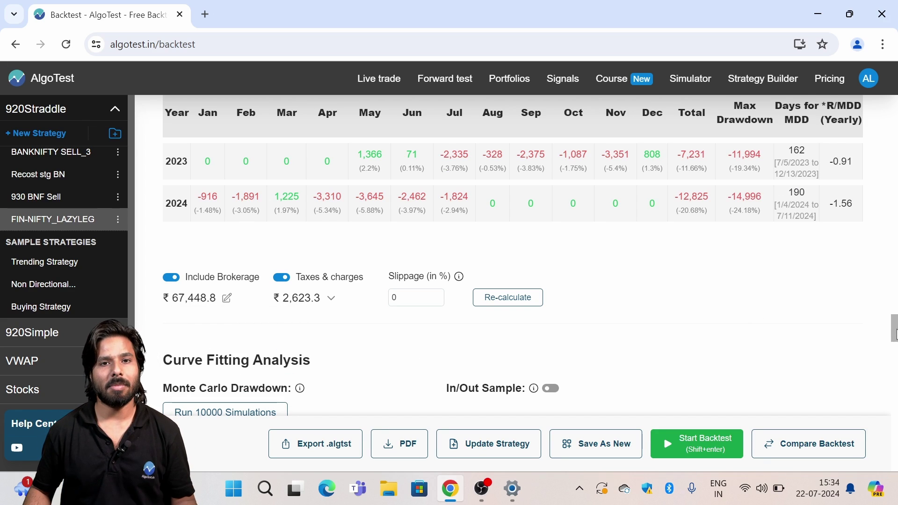
left_click_drag(895, 333, 895, 329)
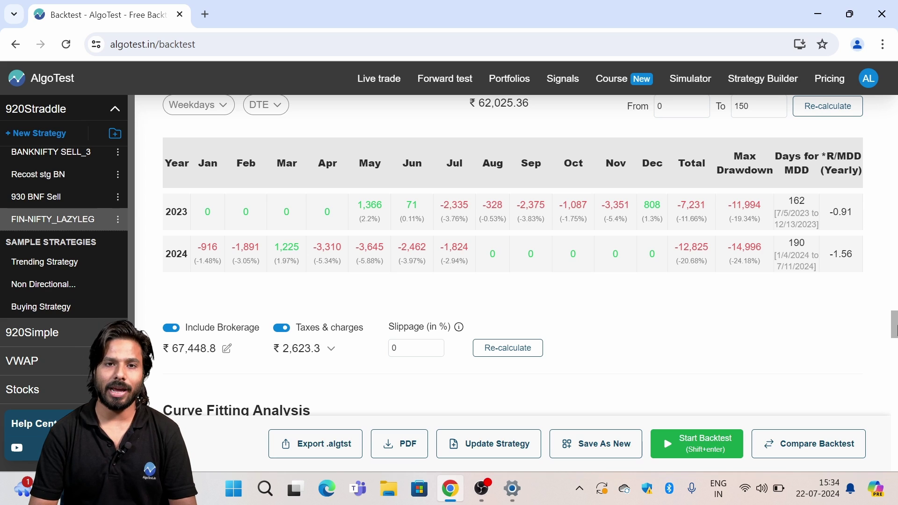
left_click(169, 329)
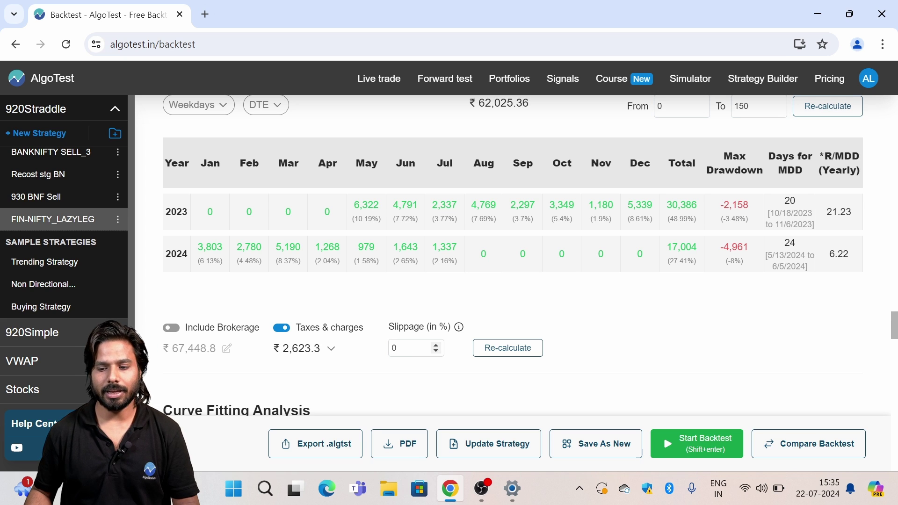
Step: Review the backtest statistics, highlighting the max drawdown, max win streak and max losing streak values
left_click(407, 348)
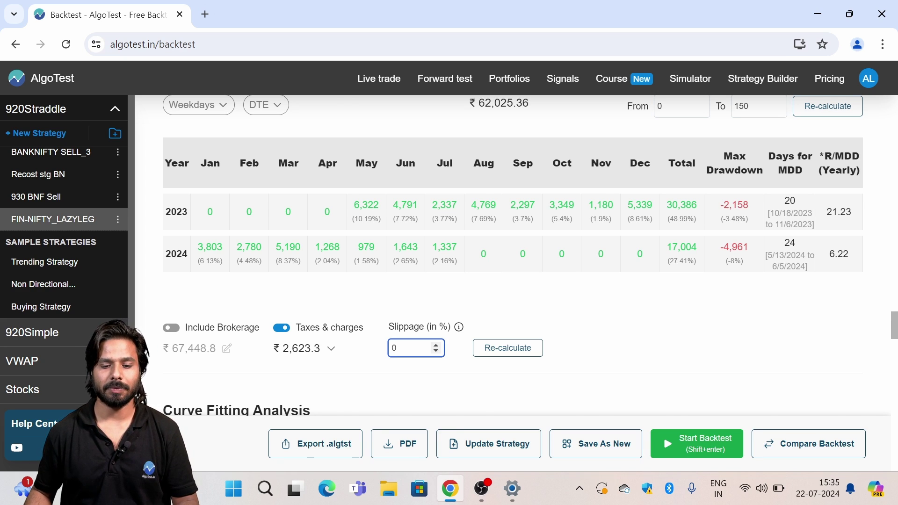
scroll(448, 329, "down", 7)
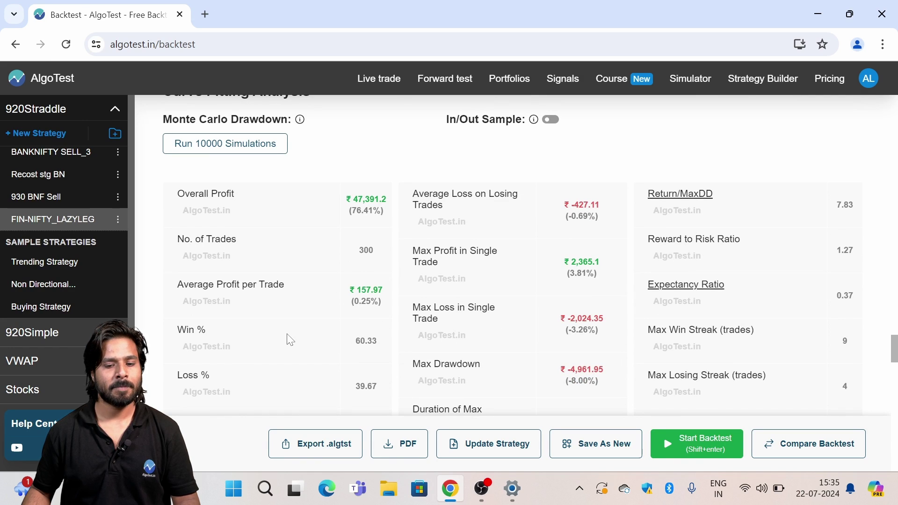
scroll(378, 321, "down", 2)
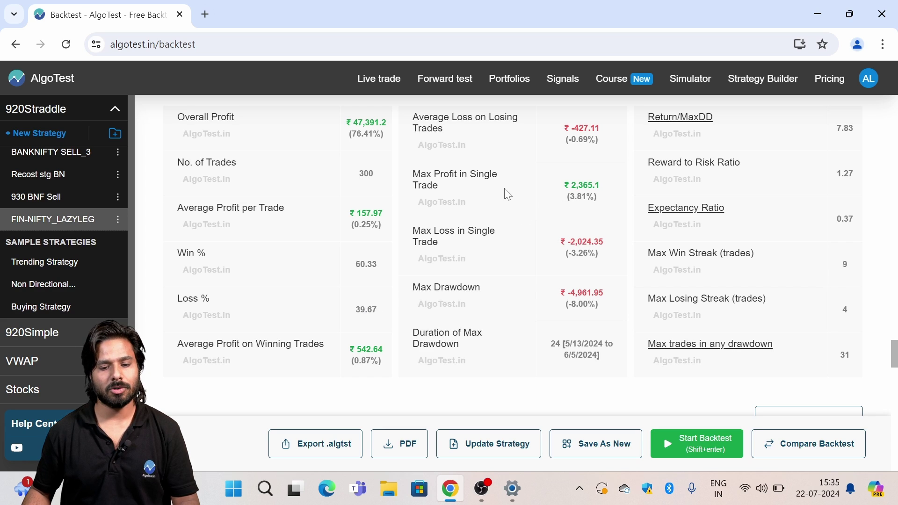
scroll(545, 190, "up", 3)
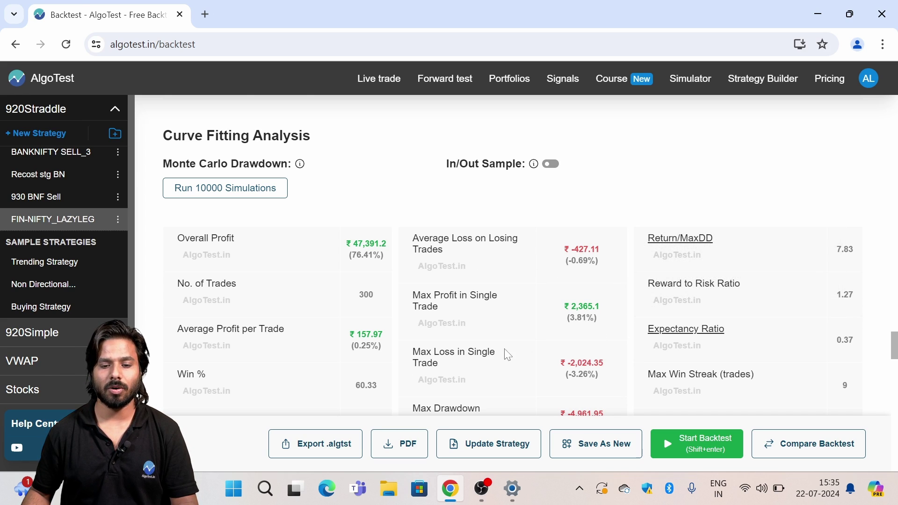
scroll(894, 348, "down", 3)
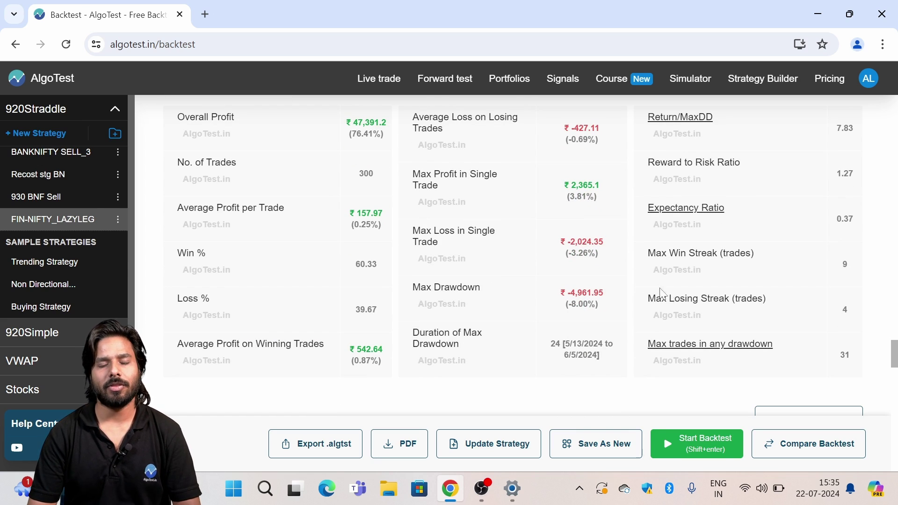
left_click_drag(560, 293, 599, 293)
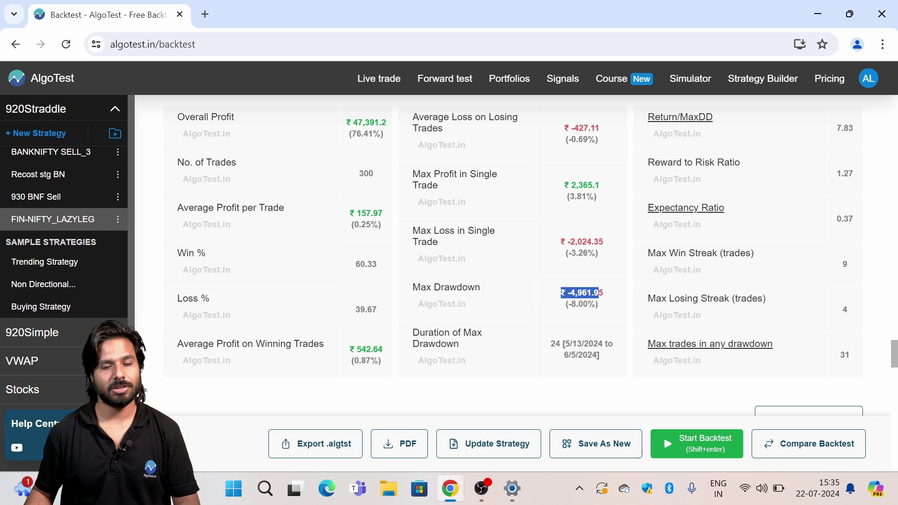
left_click_drag(819, 269, 853, 267)
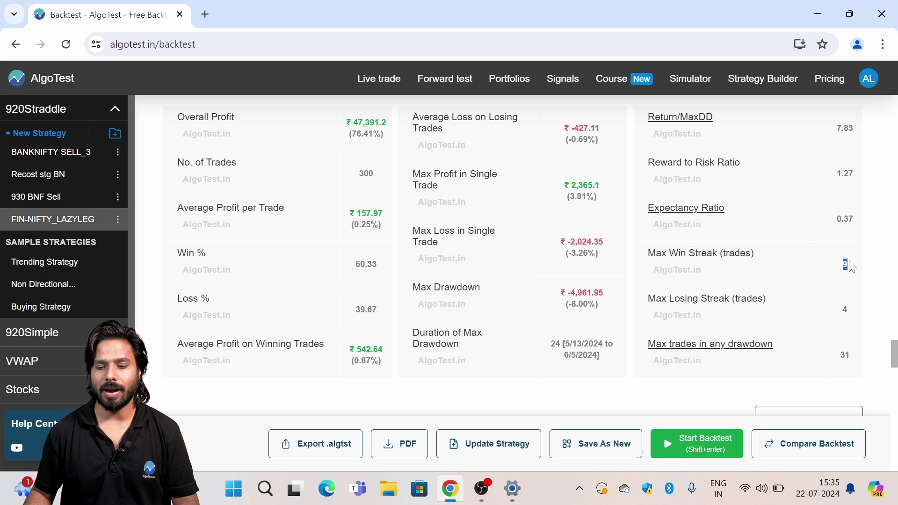
left_click_drag(838, 309, 862, 318)
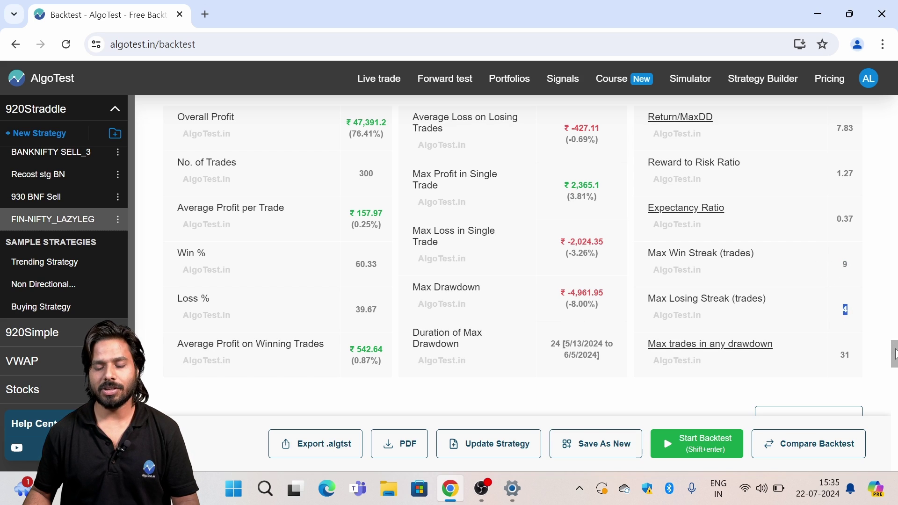
Step: Set the slippage to 0.5% and recalculate the backtest results
scroll(837, 280, "up", 4)
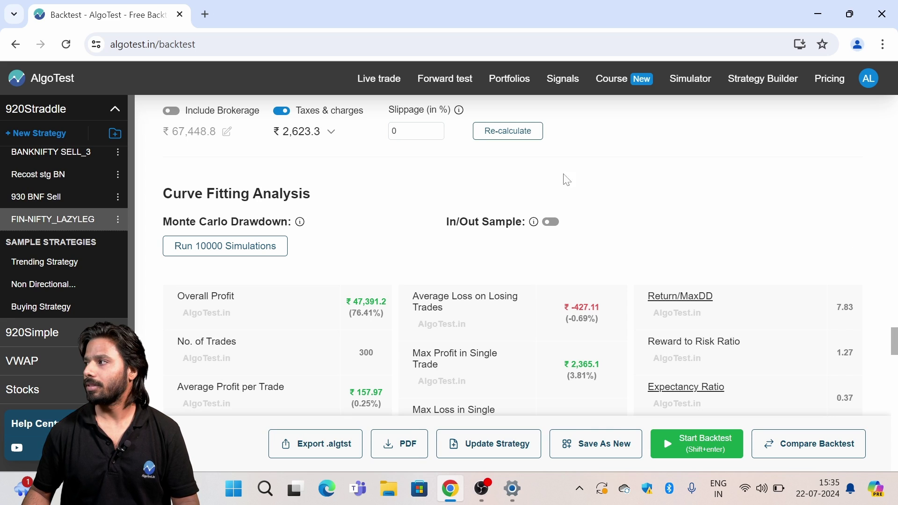
left_click(429, 131)
type(".5")
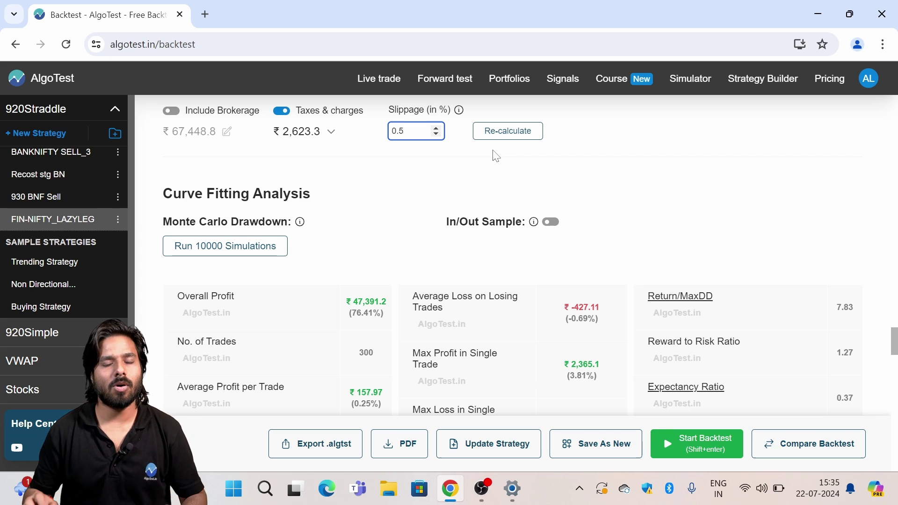
left_click(506, 137)
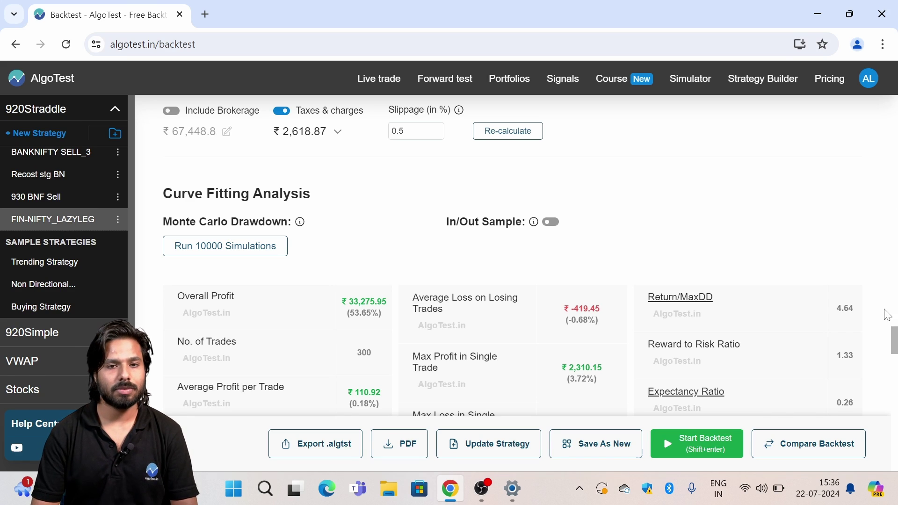
Step: Review the monthly returns with slippage, highlight the May 2024 value, and examine the summary statistics
mouse_move(894, 336)
left_mouse_down()
mouse_move(894, 314)
mouse_move(895, 323)
left_mouse_up()
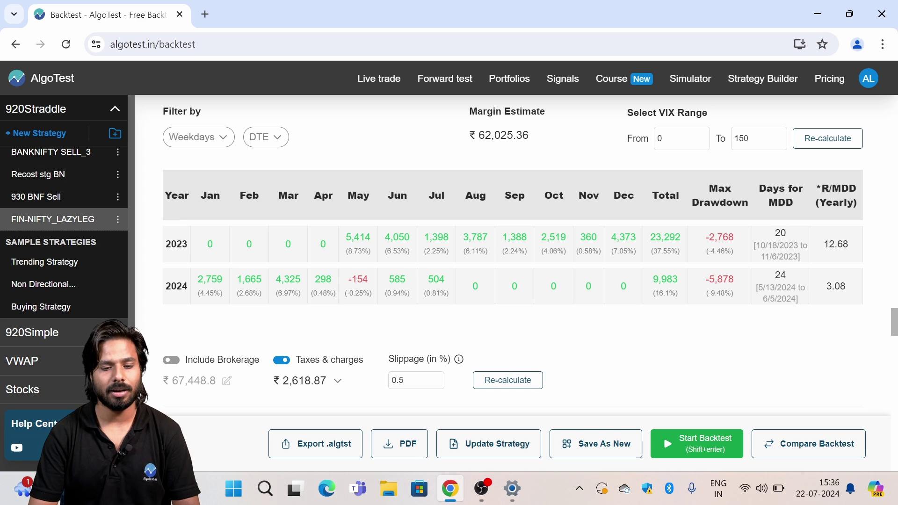
left_click_drag(369, 279, 352, 279)
left_click(506, 335)
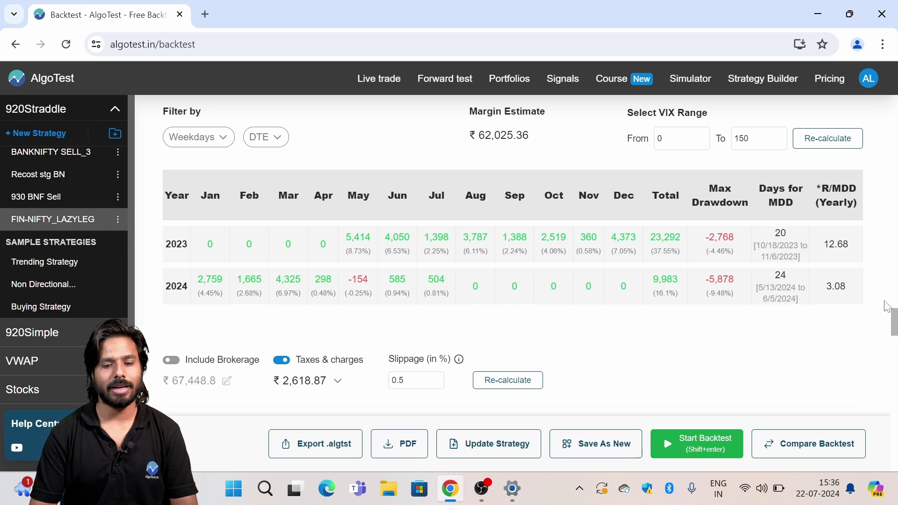
left_click_drag(891, 311, 887, 351)
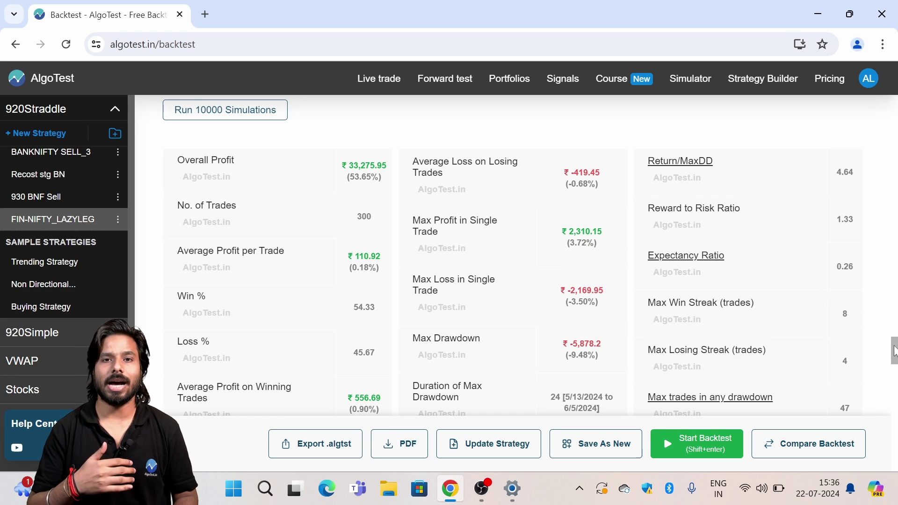
left_click_drag(893, 350, 894, 356)
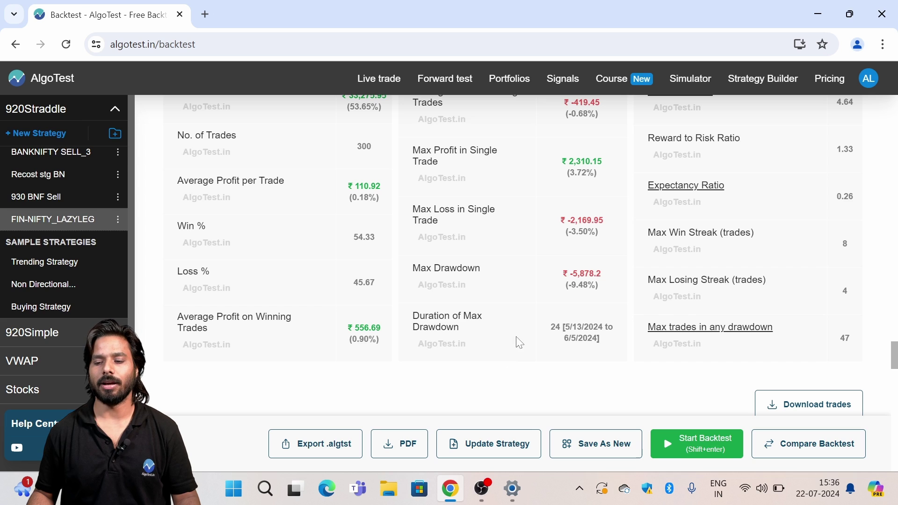
Step: Recheck the lazyleg2 settings and the overall strategy settings
scroll(516, 341, "up", 10)
scroll(813, 246, "up", 6)
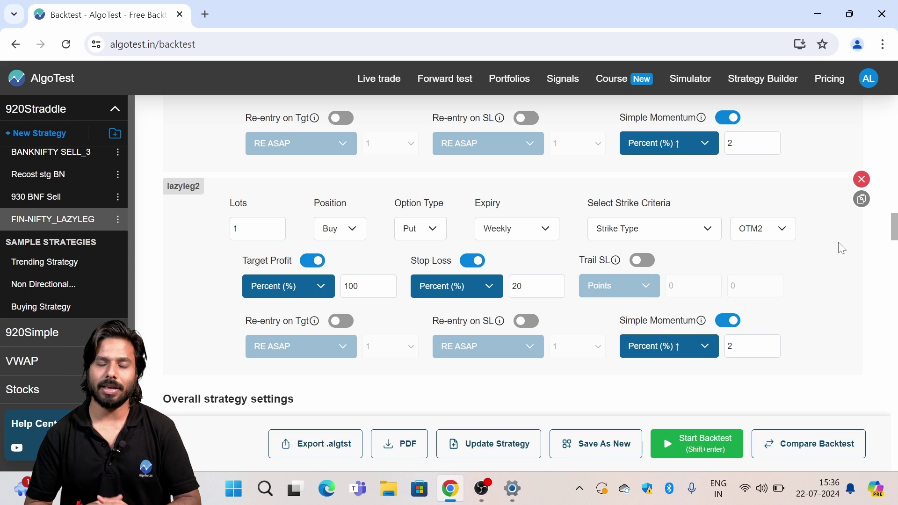
left_click_drag(893, 226, 894, 235)
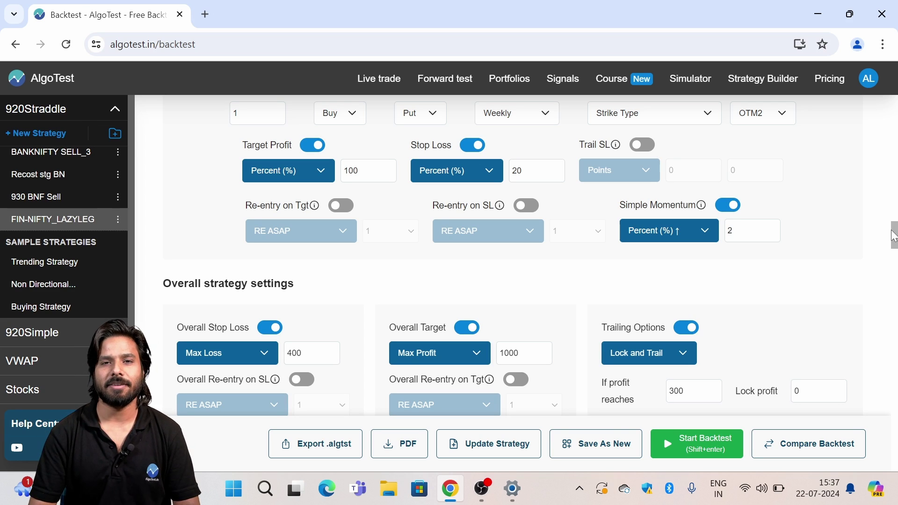
Step: Open the live trading execution settings for the FIN-NIFTY_LAZYLEG strategy
left_click(367, 89)
scroll(423, 252, "down", 5)
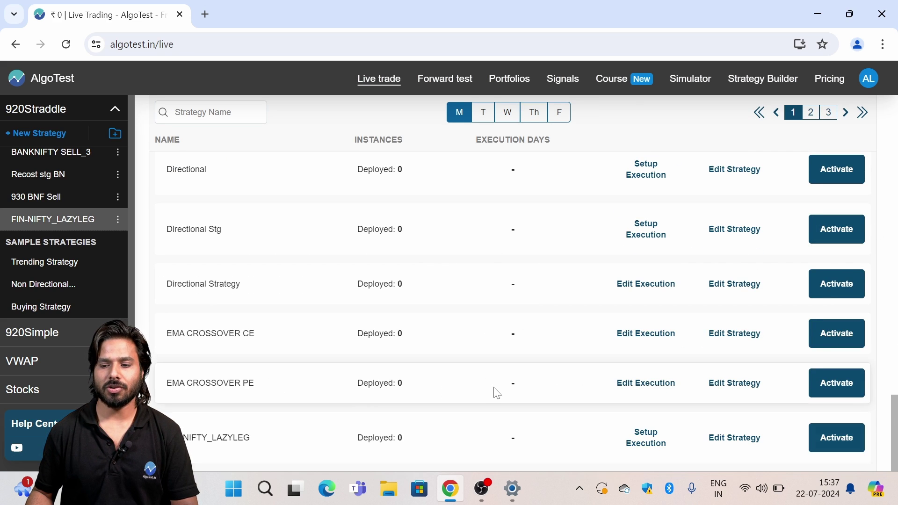
left_click(649, 440)
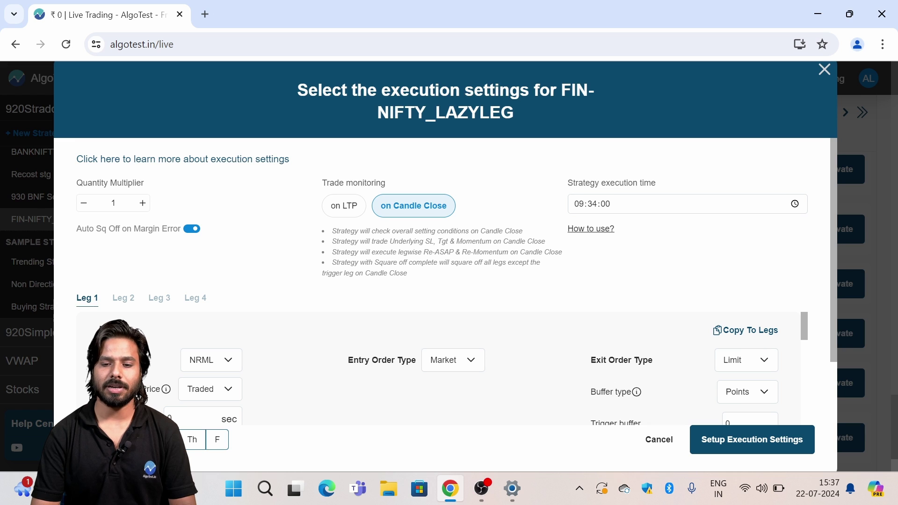
Step: Set the entry delay of Leg 1 to 5 seconds in the execution settings
left_click_drag(832, 248, 826, 302)
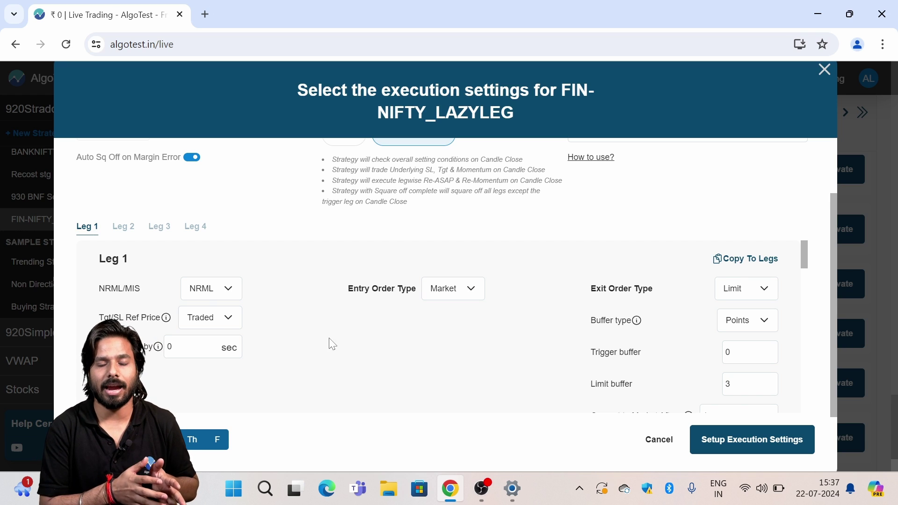
scroll(832, 281, "down", 1)
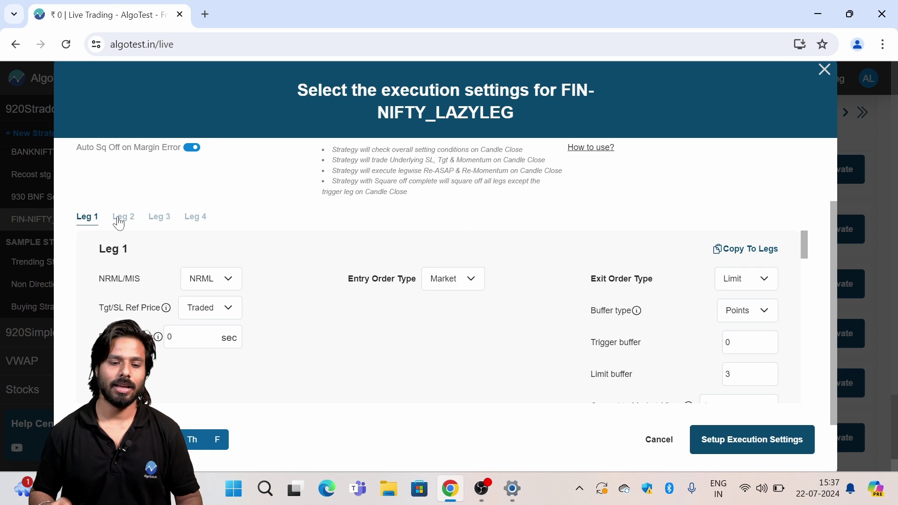
double_click(169, 336)
mouse_move(158, 339)
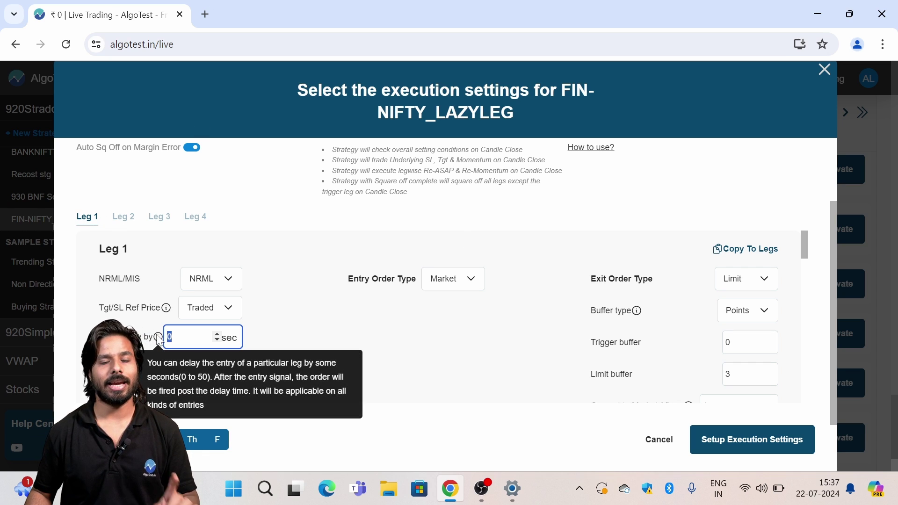
type("5")
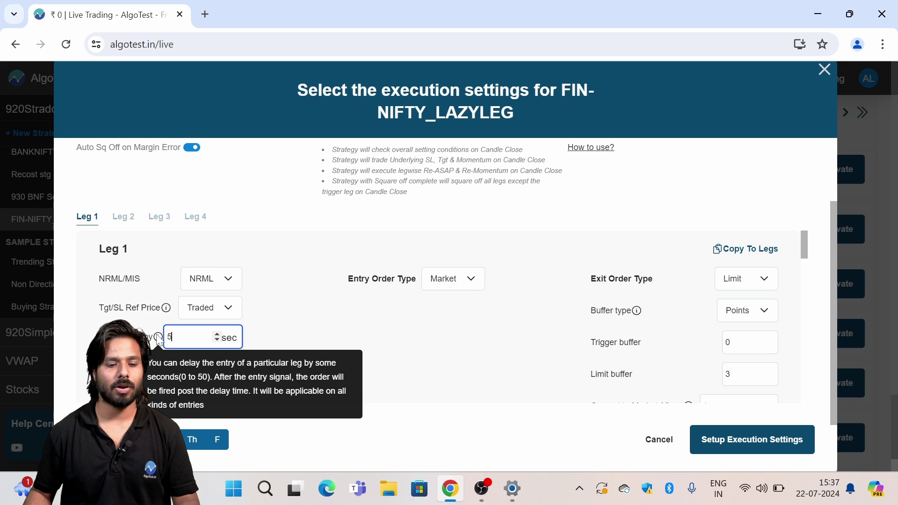
left_click(311, 337)
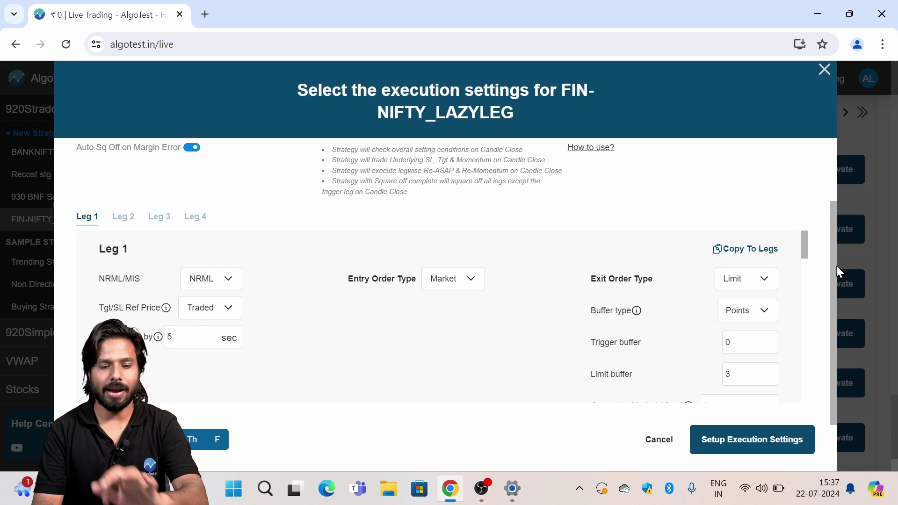
Step: Set the entry delay of Leg 2 to 5 seconds
left_click_drag(804, 246, 785, 292)
left_click(169, 350)
key("BackSpace")
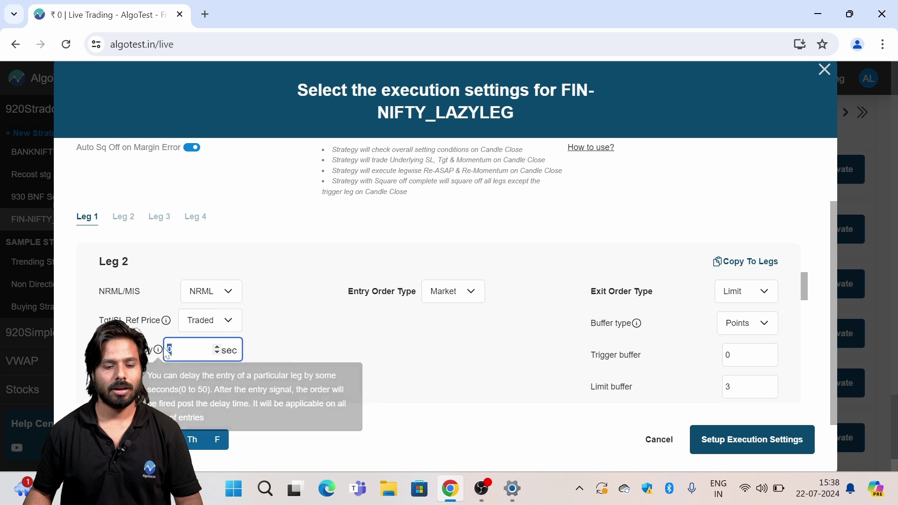
type("5")
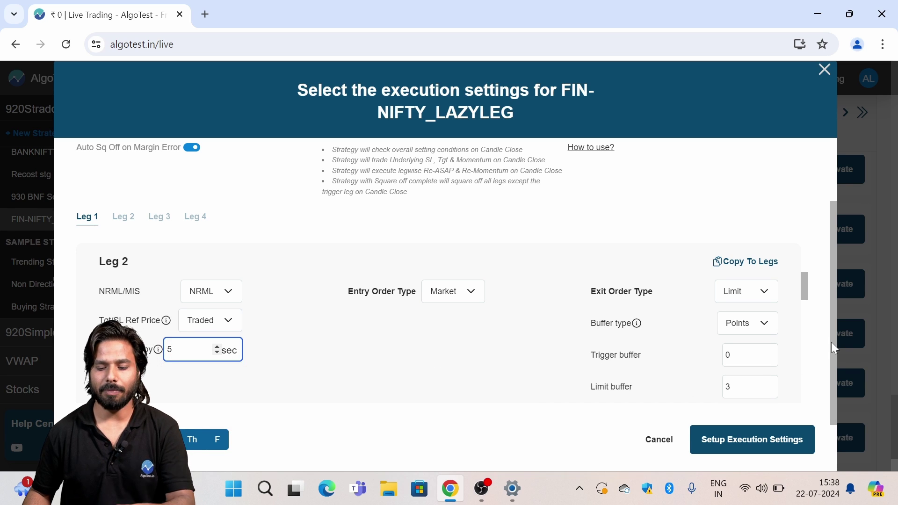
Step: Set Leg 2's entry order type to Limit and have its entry convert to market after 5 seconds
left_click_drag(833, 341, 747, 276)
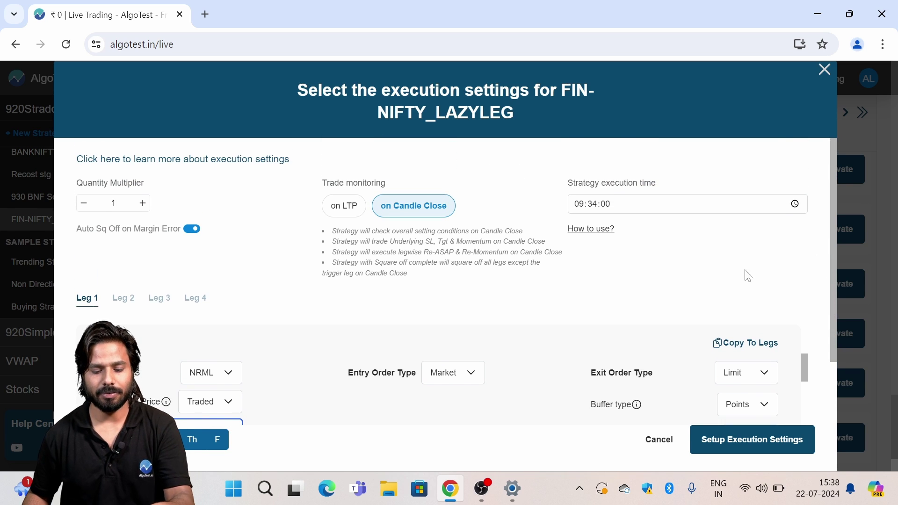
left_click(437, 374)
left_click(433, 399)
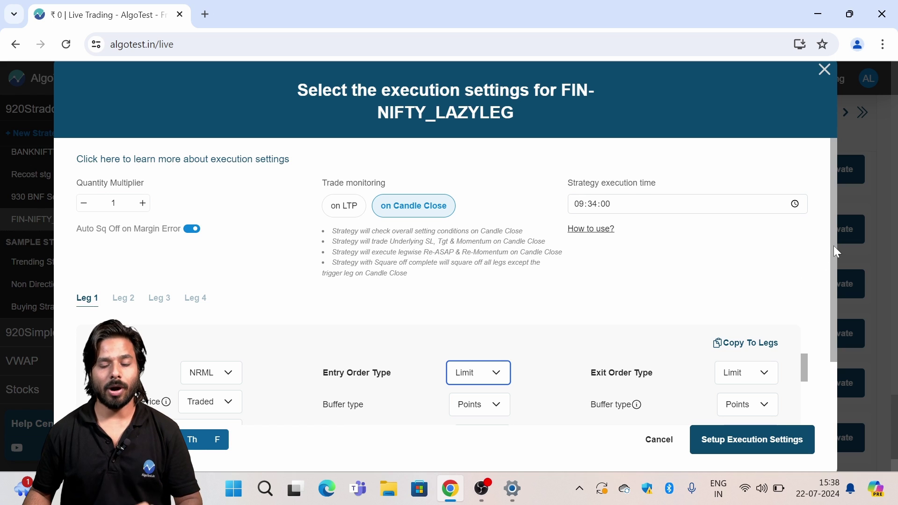
left_click_drag(833, 245, 826, 336)
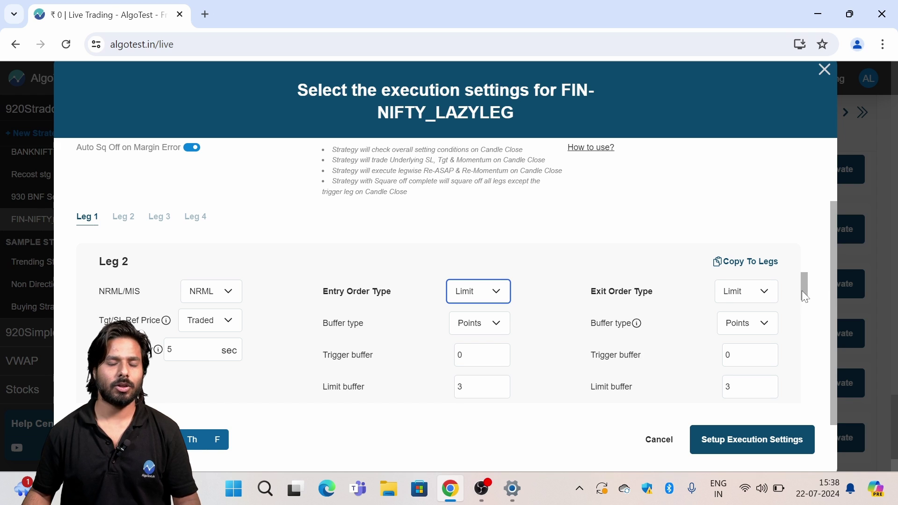
left_click_drag(802, 291, 802, 302)
double_click(435, 361)
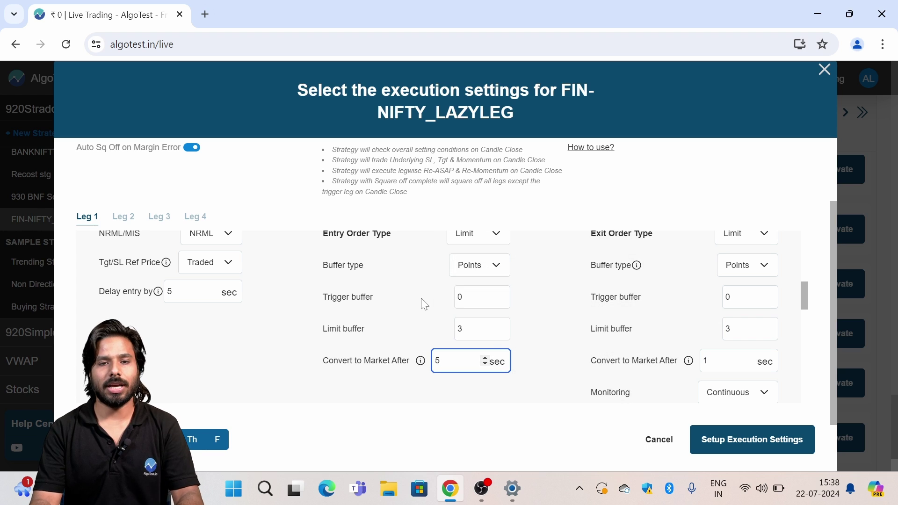
left_click(539, 311)
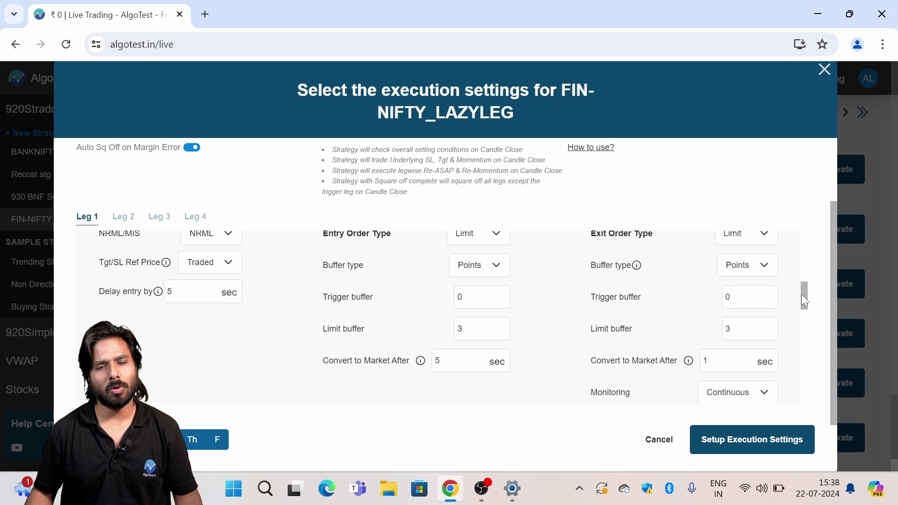
Step: Set Leg 3's entry order type to Limit and its entry delay to 5 seconds
left_click_drag(802, 295, 801, 333)
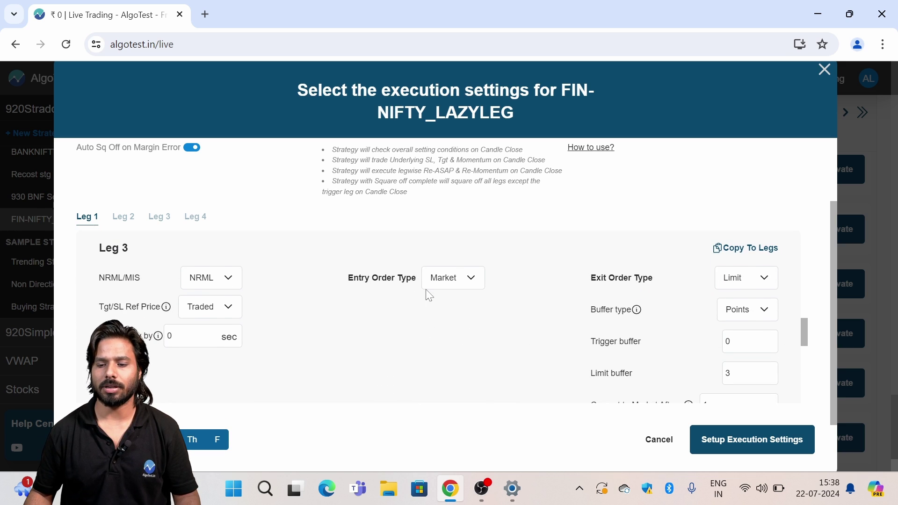
left_click(441, 288)
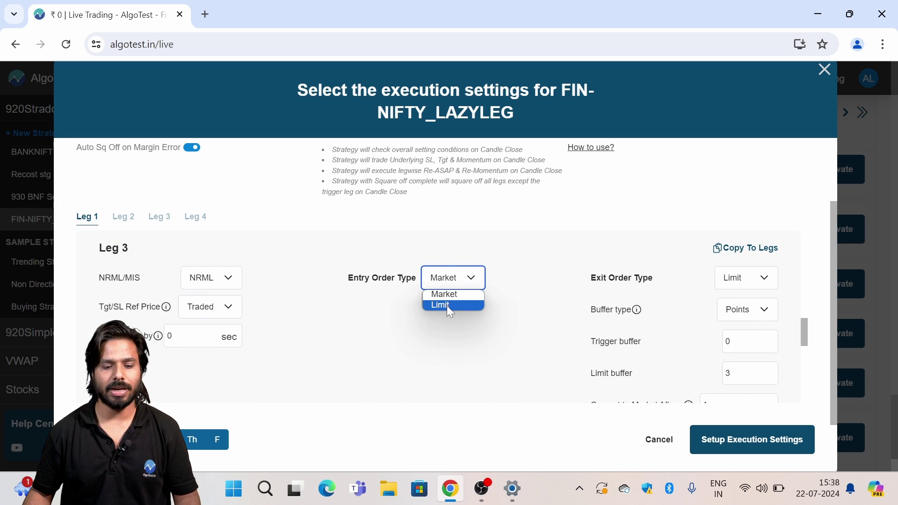
left_click(447, 305)
left_click(206, 340)
key("BackSpace")
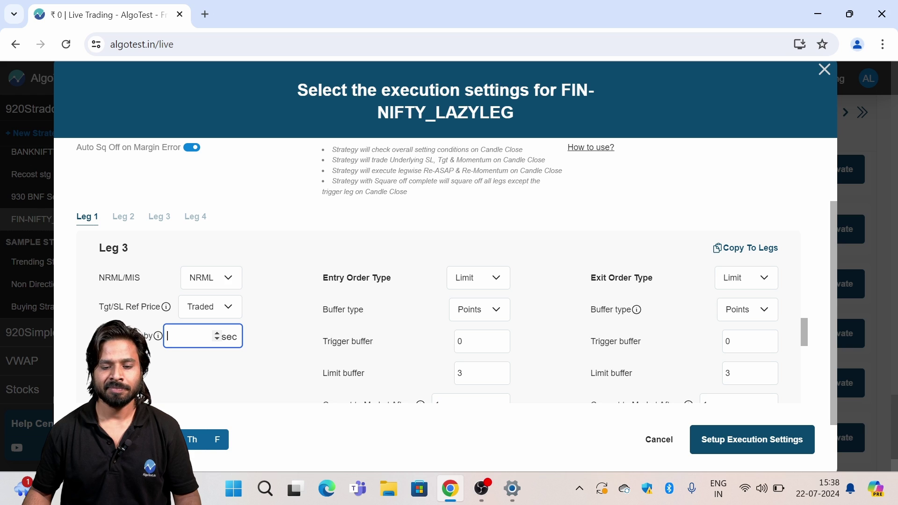
type("5")
left_click(692, 351)
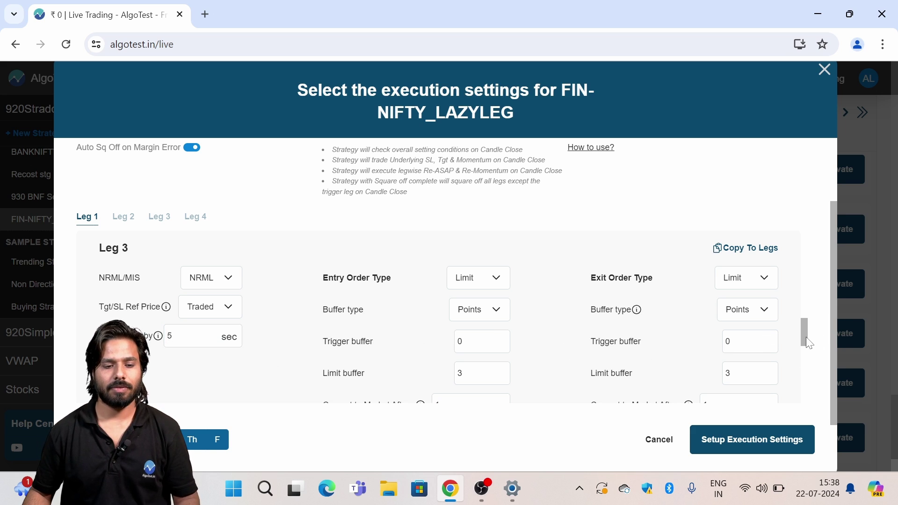
Step: Set Leg 3's entry delay to 0 seconds and restore it to 5 seconds
scroll(805, 336, "up", 1)
scroll(801, 330, "up", 1)
left_click_drag(180, 380, 157, 383)
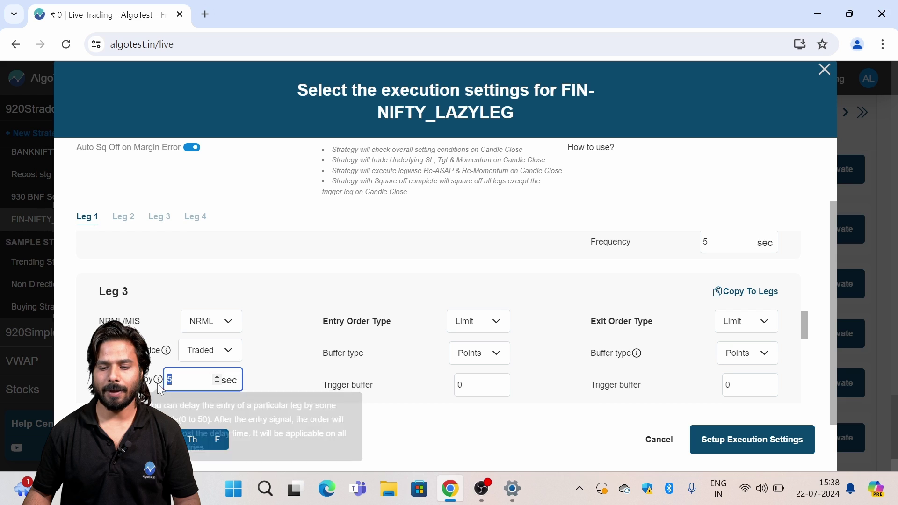
type("0")
left_click(441, 334)
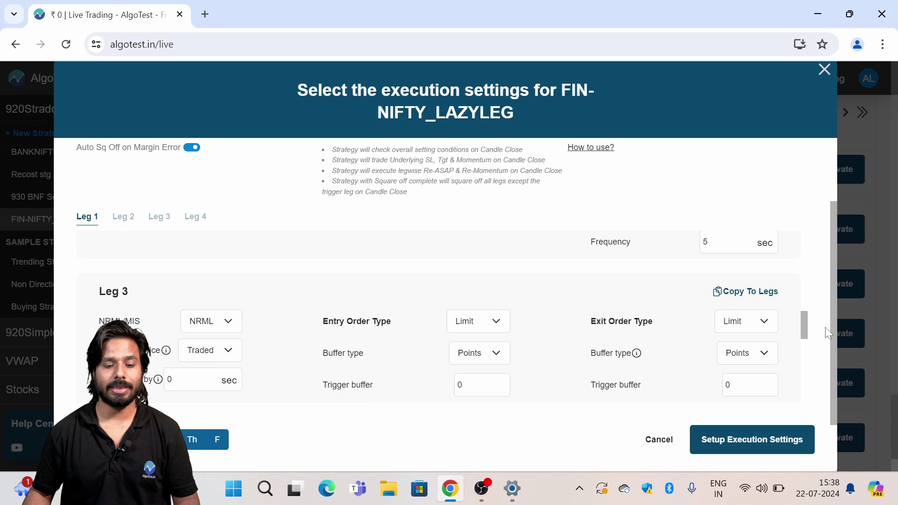
double_click(172, 380)
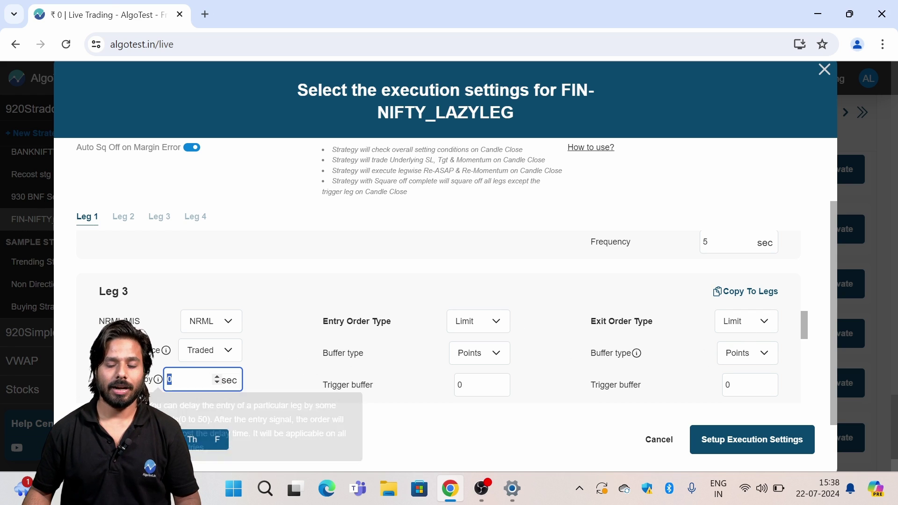
type("5")
Step: Set the entry delay of both Leg 1 and Leg 2 to 0 seconds
left_click_drag(800, 328, 805, 248)
double_click(178, 314)
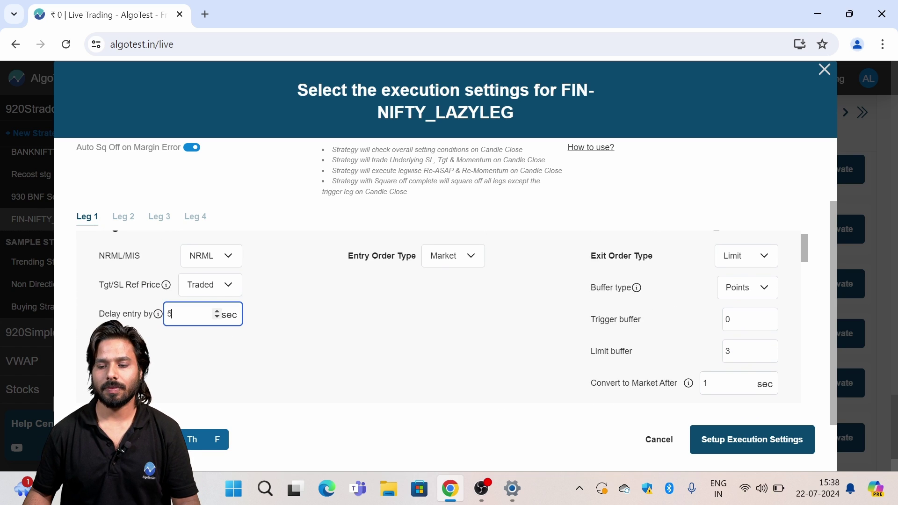
type("0")
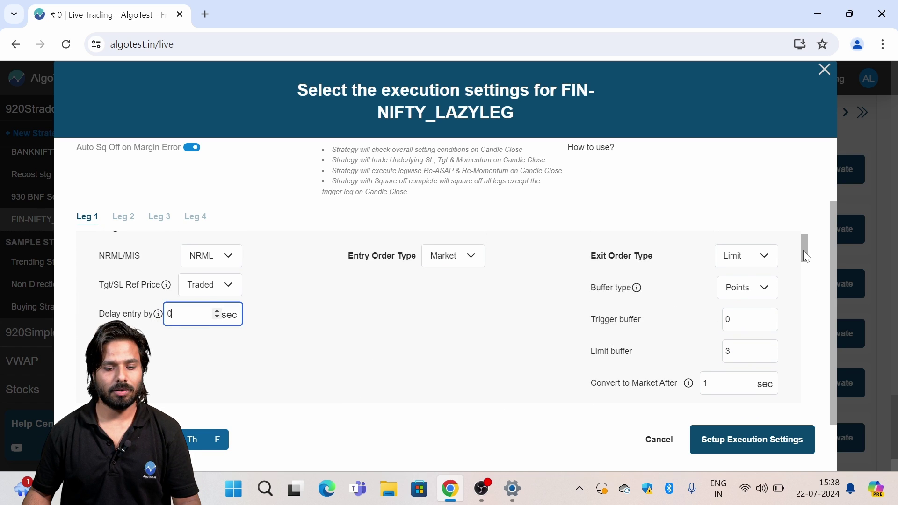
left_click_drag(803, 251, 803, 289)
double_click(177, 364)
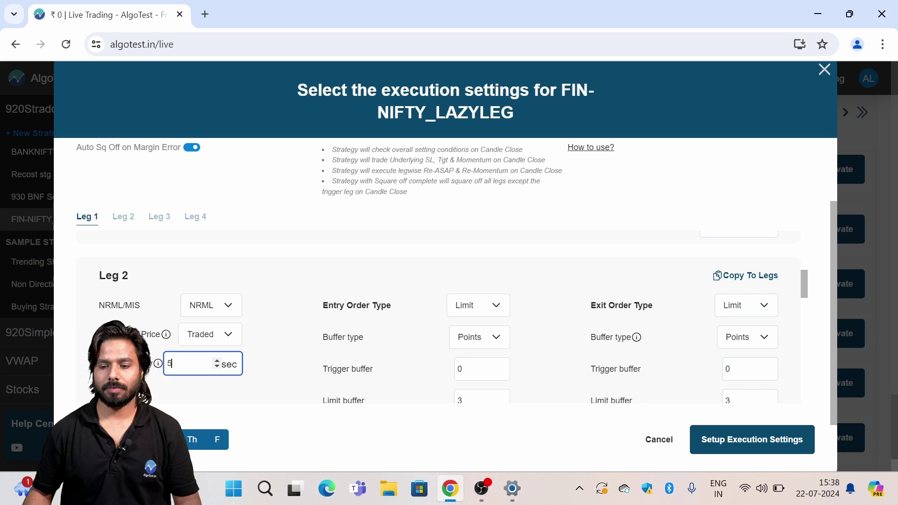
mouse_move(158, 366)
type("-")
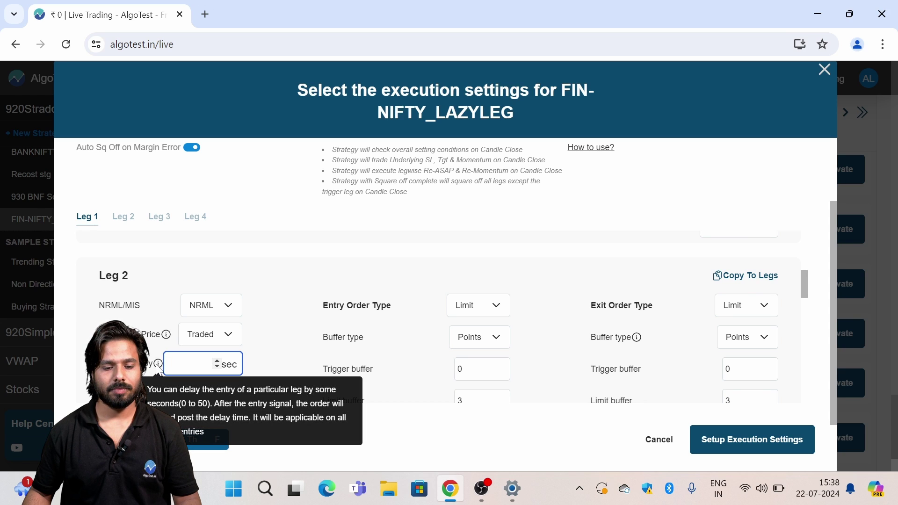
type("0")
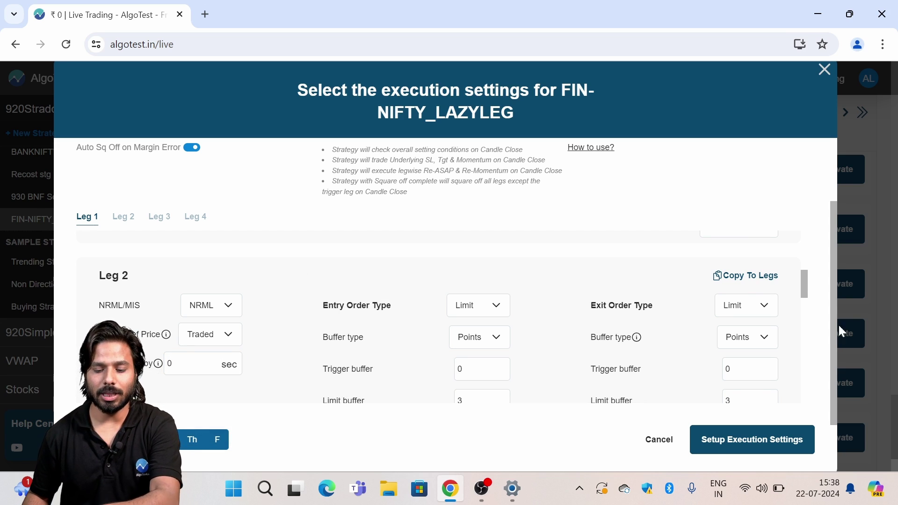
Step: Configure Leg 4 with a 5-second entry delay and a Limit entry order that converts to market after 5 seconds
left_click_drag(809, 291, 800, 333)
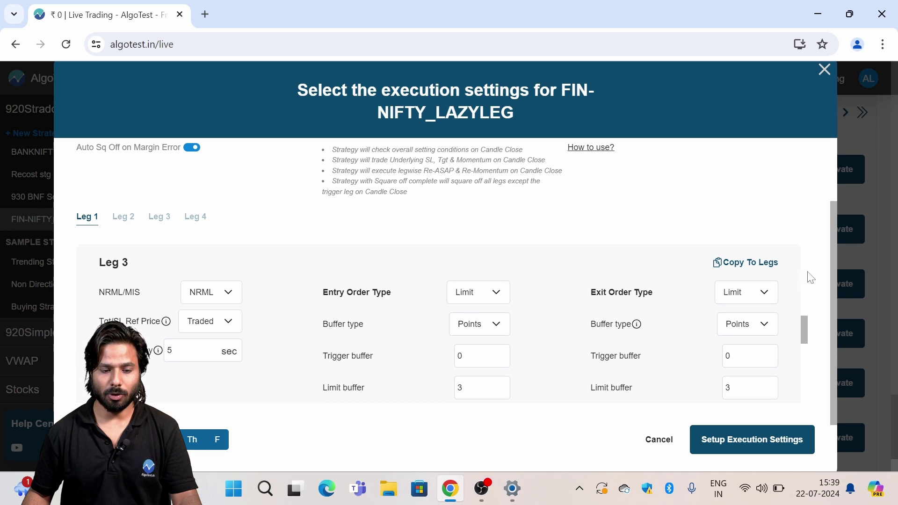
left_click_drag(804, 331, 803, 380)
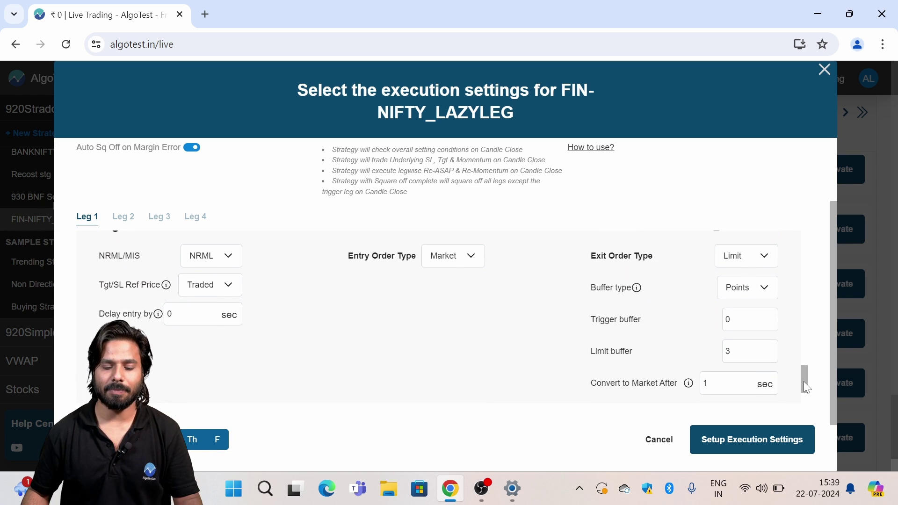
mouse_move(157, 315)
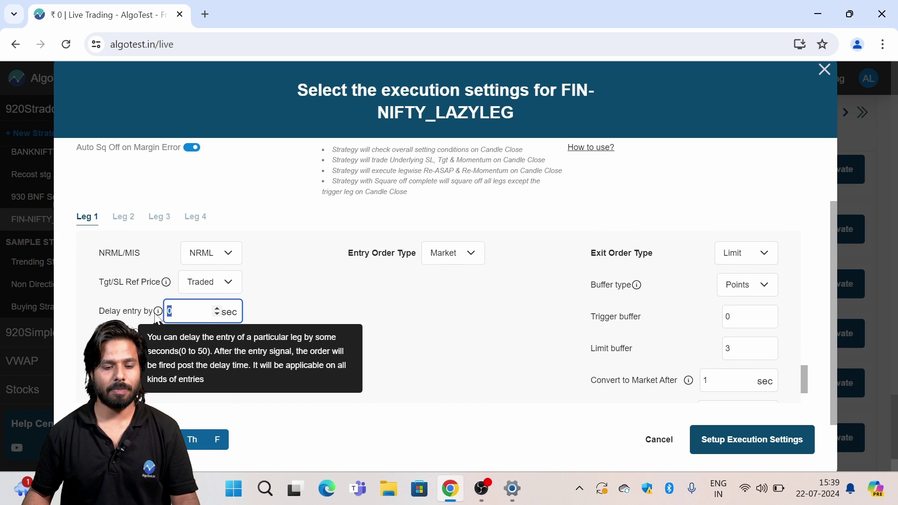
type("5")
left_click(462, 255)
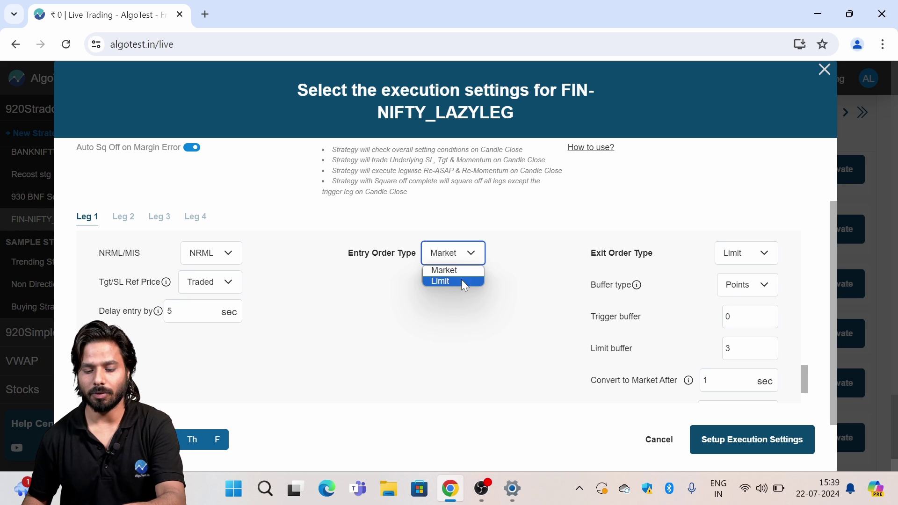
left_click(461, 280)
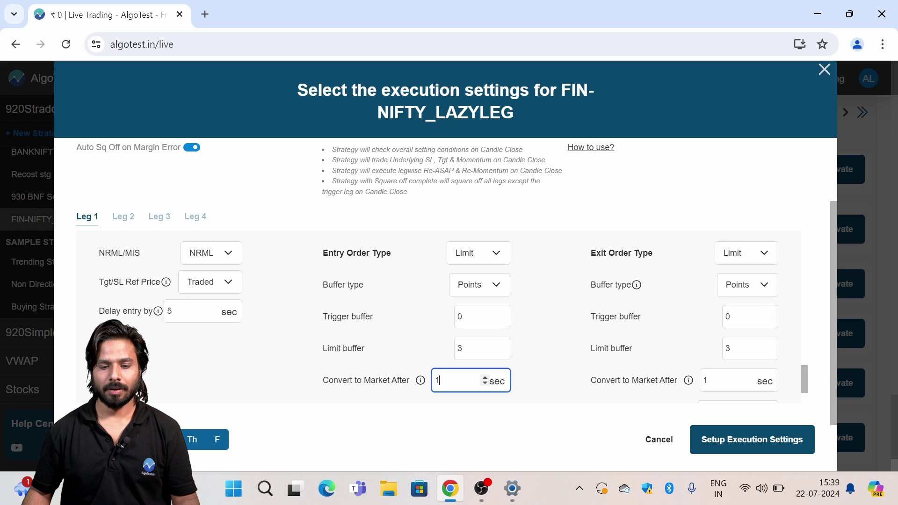
mouse_move(421, 387)
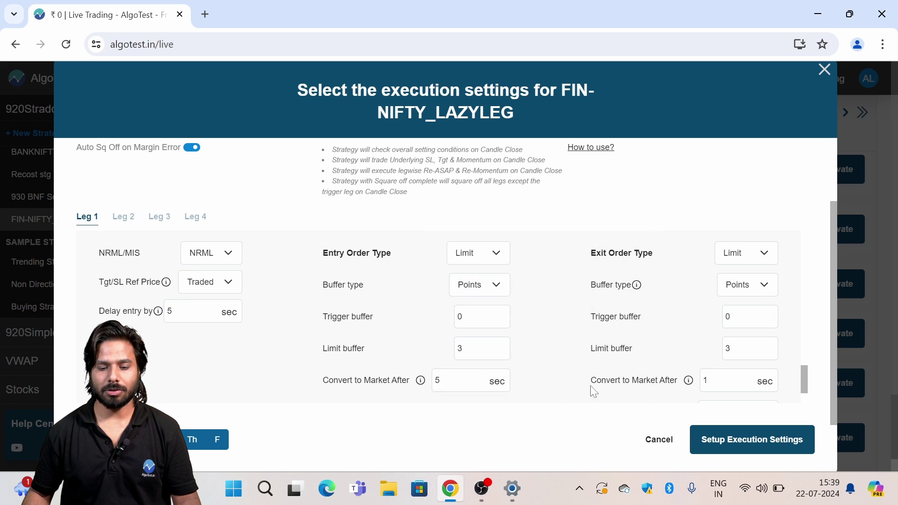
Step: Set Leg 3's entry order to convert to market after 5 seconds
left_click_drag(804, 383, 799, 348)
double_click(432, 328)
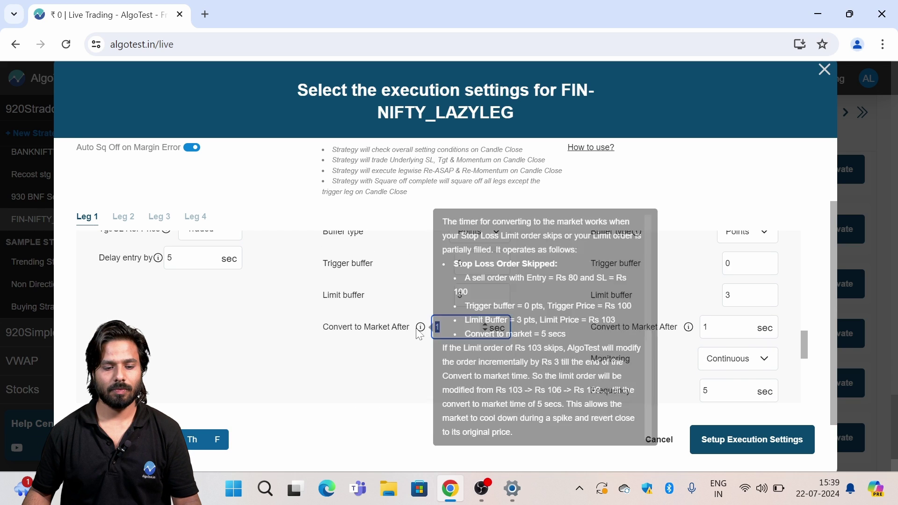
type("5")
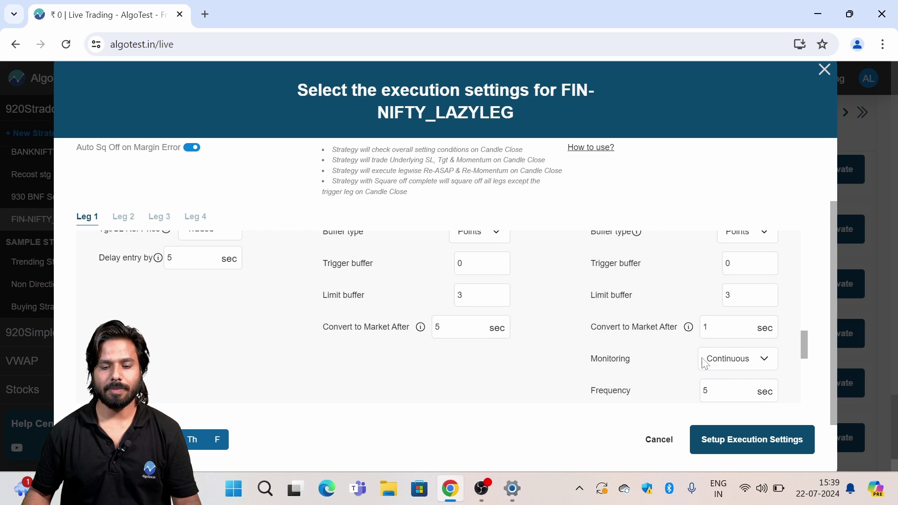
Step: Set the entry order type of Leg 1 to Limit
left_click_drag(798, 346, 800, 234)
left_click(472, 279)
left_click(435, 305)
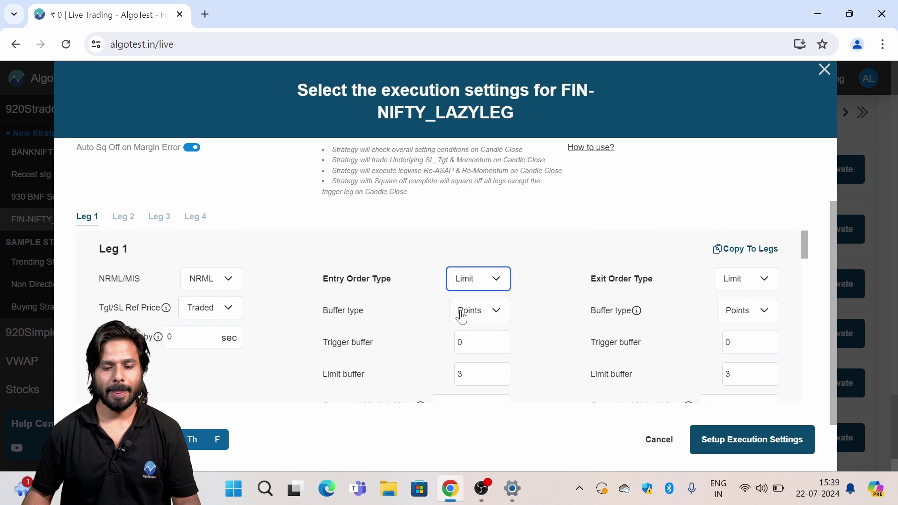
Step: Set Leg 1's Limit entry order to convert to market after 5 seconds
left_click_drag(809, 235, 804, 264)
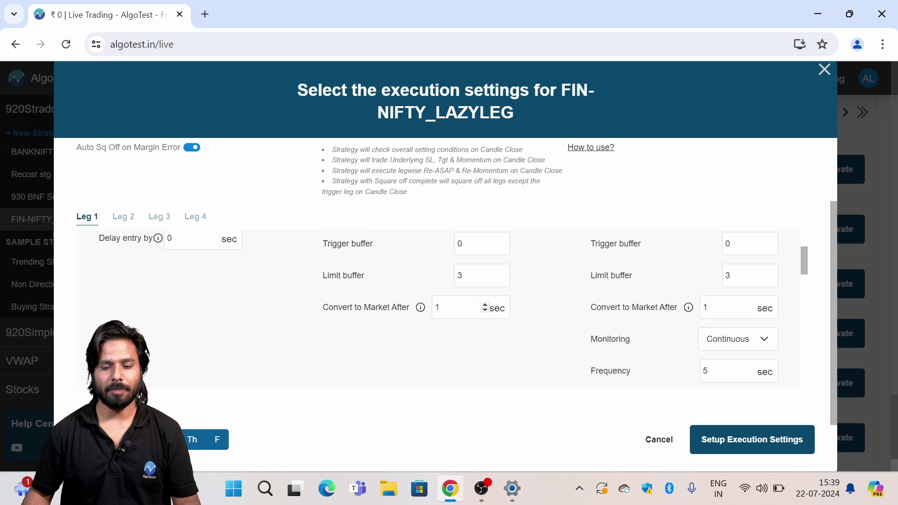
type("5")
left_click(401, 354)
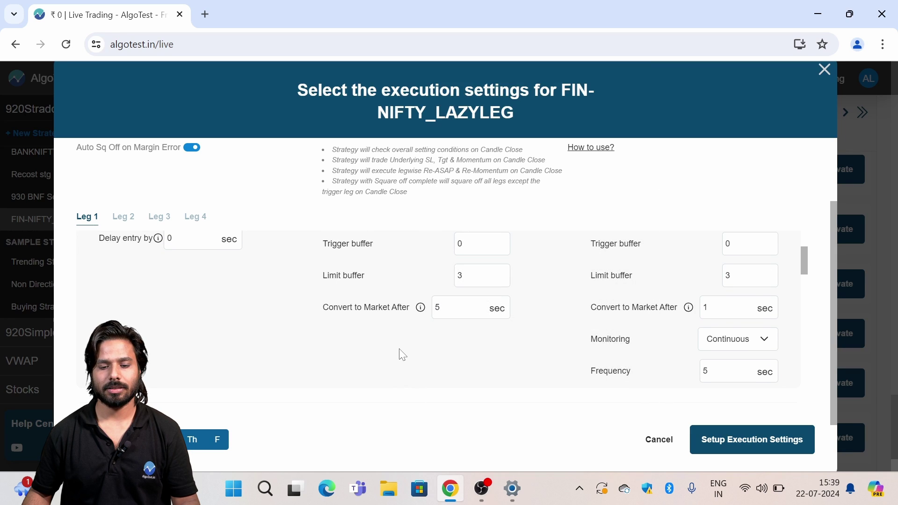
Step: Review the settings of all legs and save the execution setup for FIN-NIFTY_LAZYLEG
left_click_drag(804, 260, 802, 240)
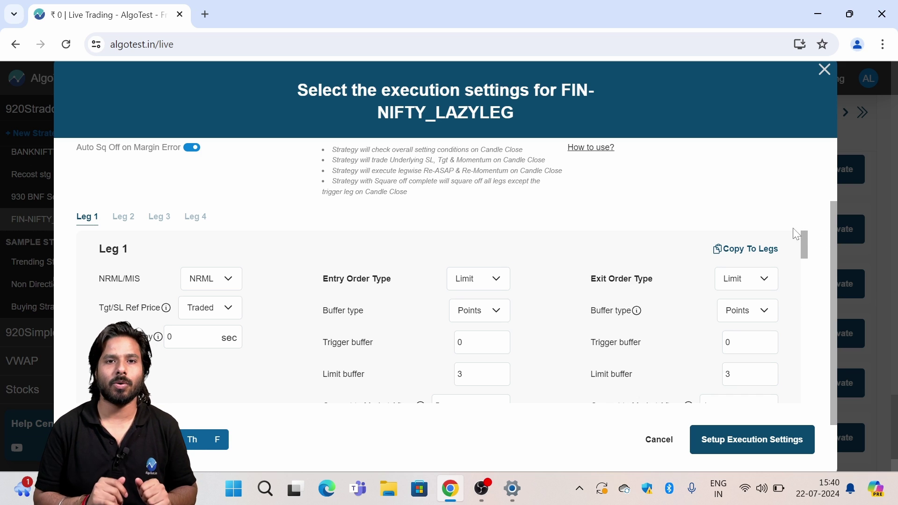
left_click_drag(807, 246, 802, 390)
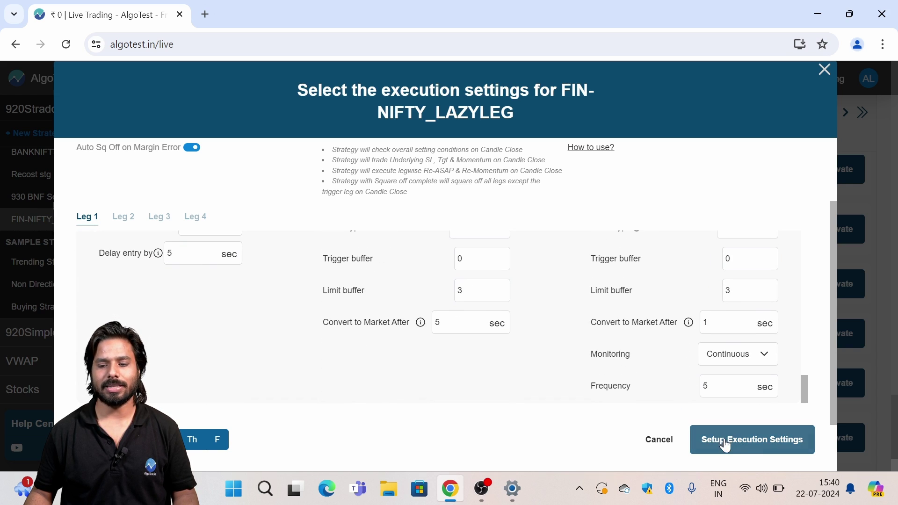
left_click(738, 448)
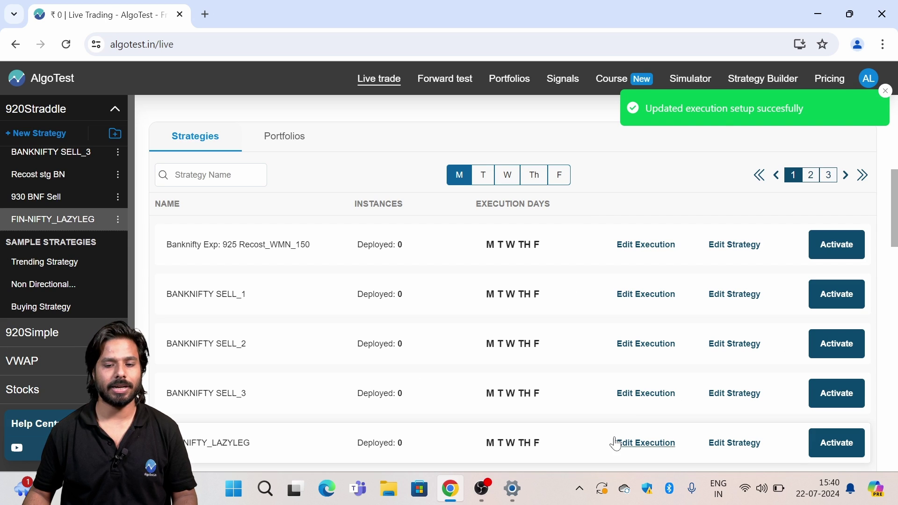
Step: View the forward testing page, and open the FIN-NIFTY_LAZYLEG strategy's backtest settings
scroll(580, 280, "up", 8)
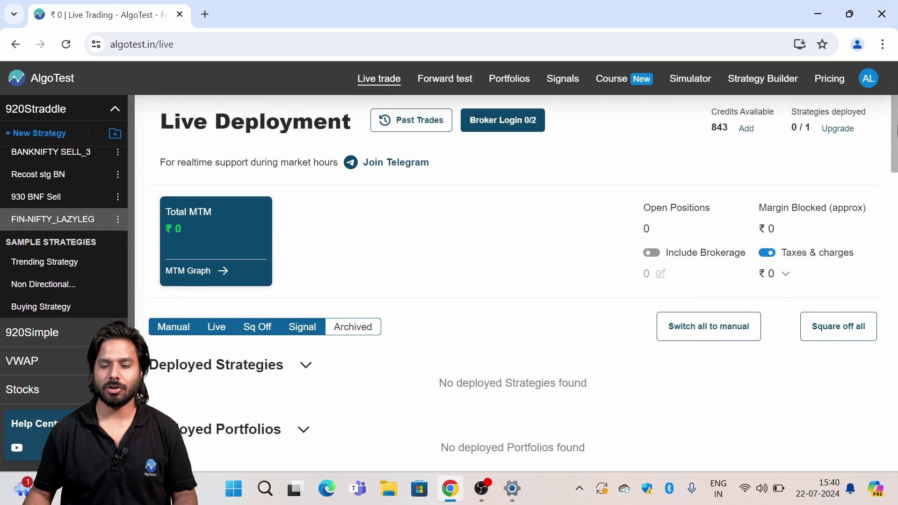
left_click(438, 89)
mouse_move(897, 151)
left_mouse_down()
mouse_move(896, 218)
mouse_move(897, 147)
left_mouse_up()
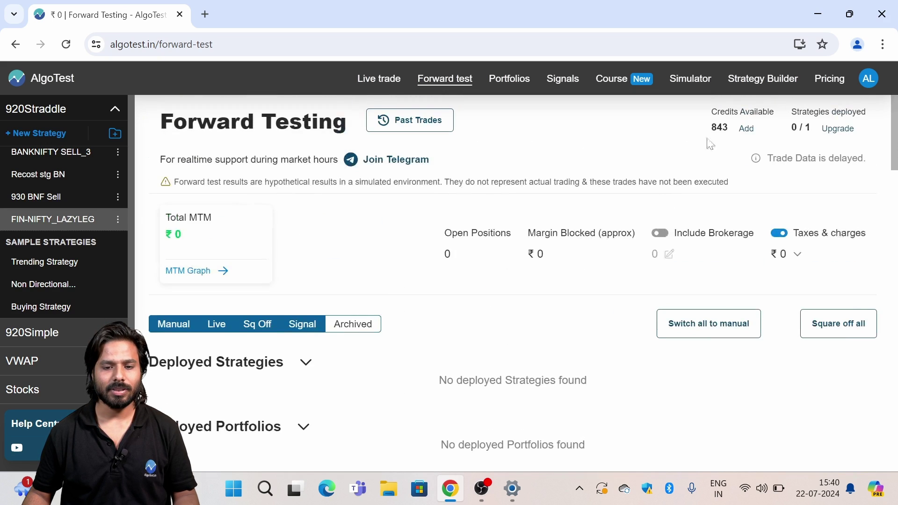
left_click(61, 223)
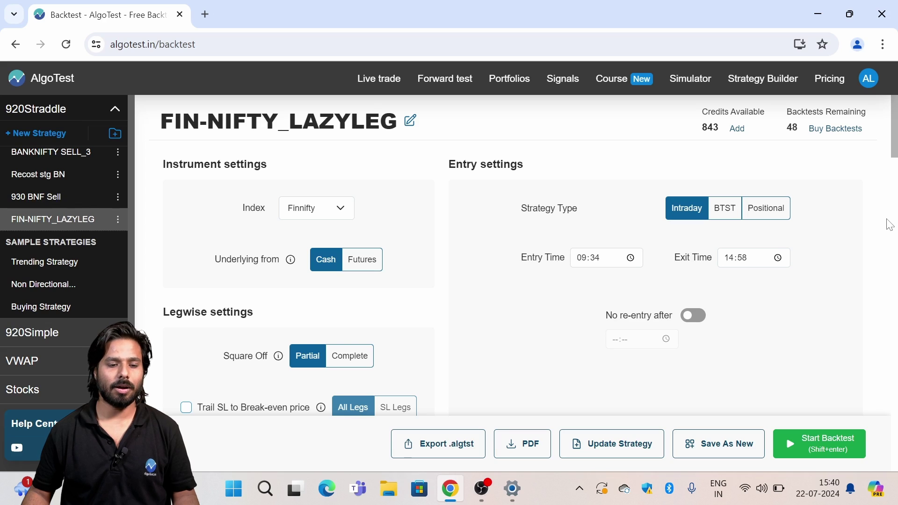